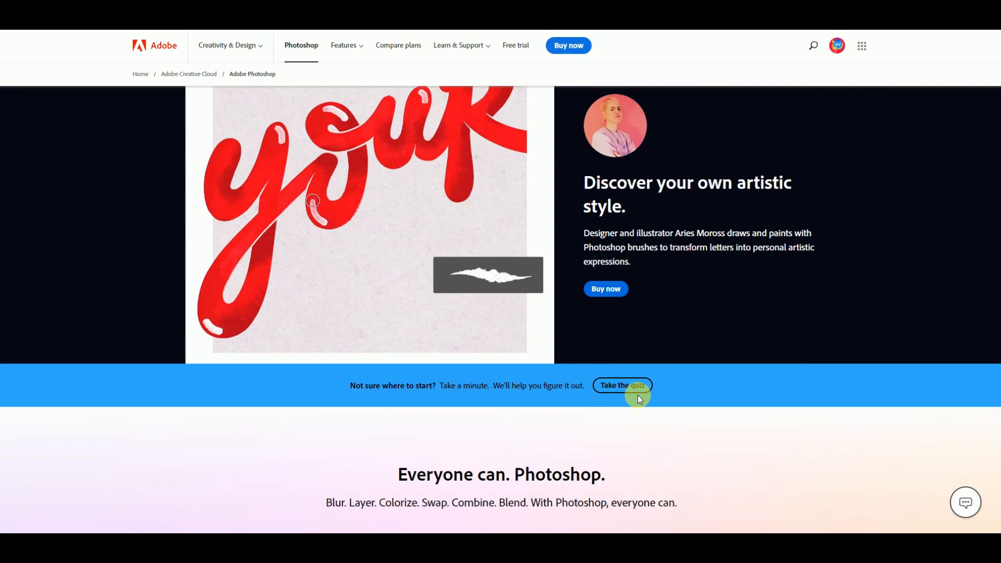
Look through the Photoshop product page, from the artist showcase and new features to the frequently asked questions
{"action": "scroll", "coordinate": [638, 395], "scroll_direction": "down", "scroll_amount": 6}
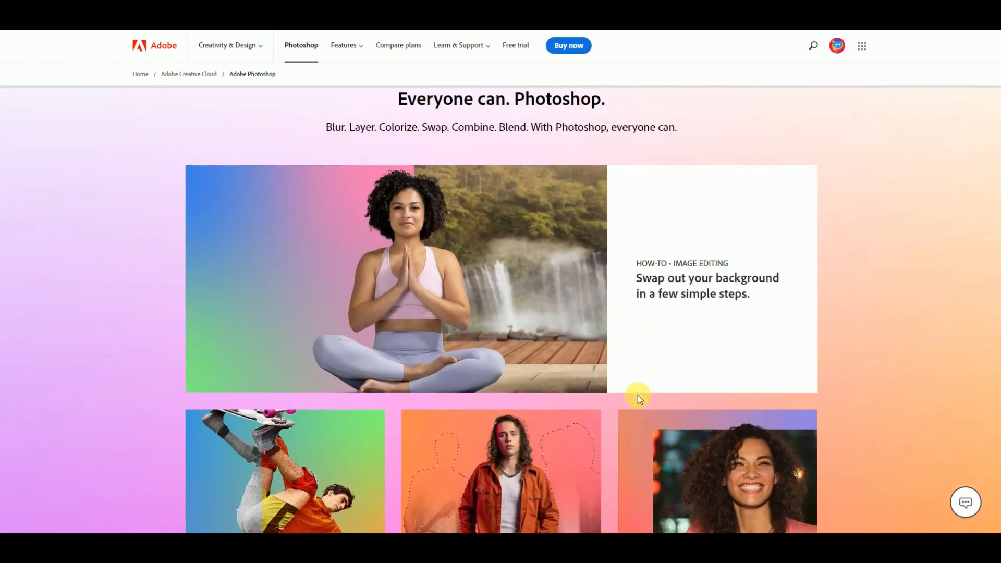
{"action": "scroll", "coordinate": [639, 398], "scroll_direction": "down", "scroll_amount": 11}
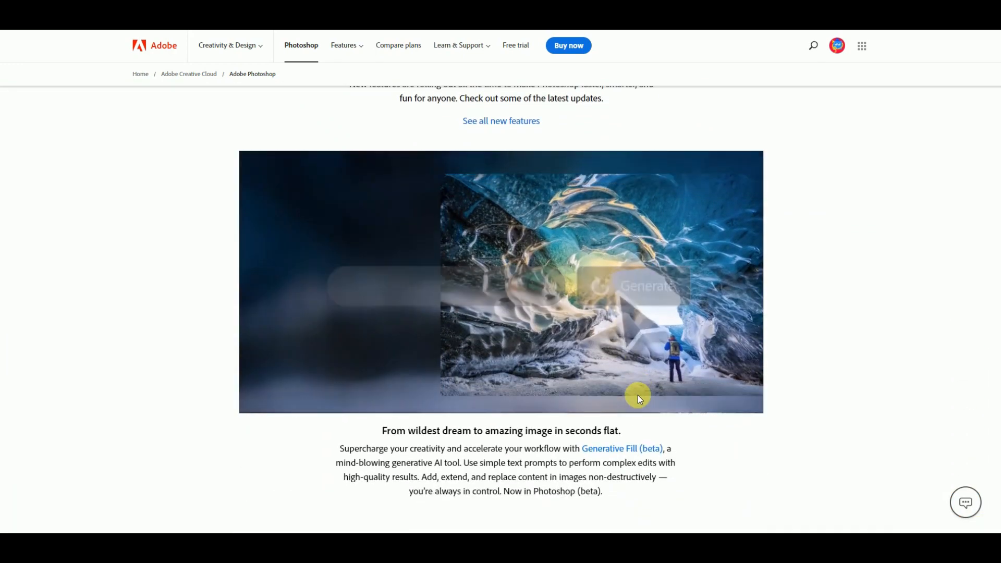
{"action": "scroll", "coordinate": [640, 399], "scroll_direction": "down", "scroll_amount": 5}
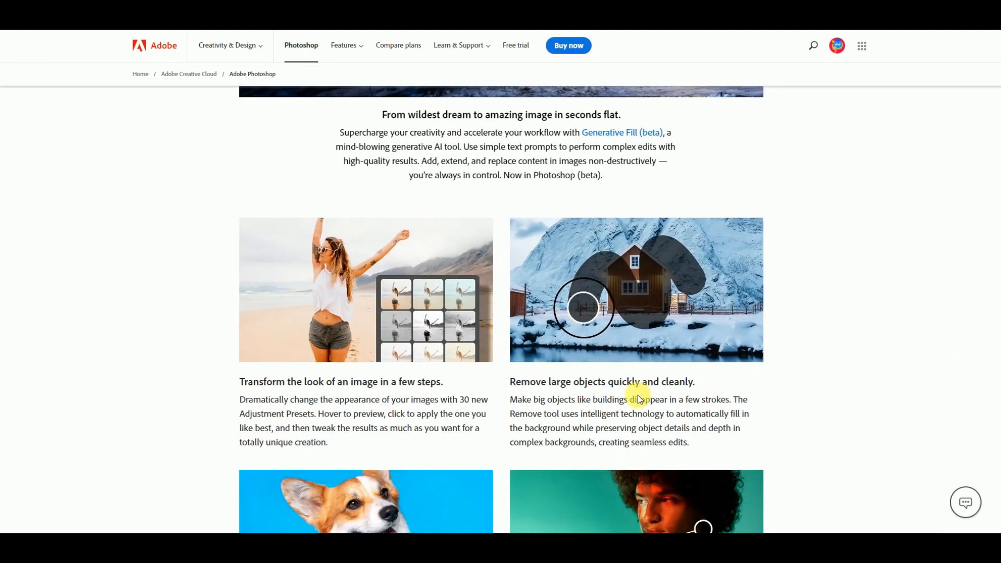
{"action": "scroll", "coordinate": [640, 399], "scroll_direction": "down", "scroll_amount": 8}
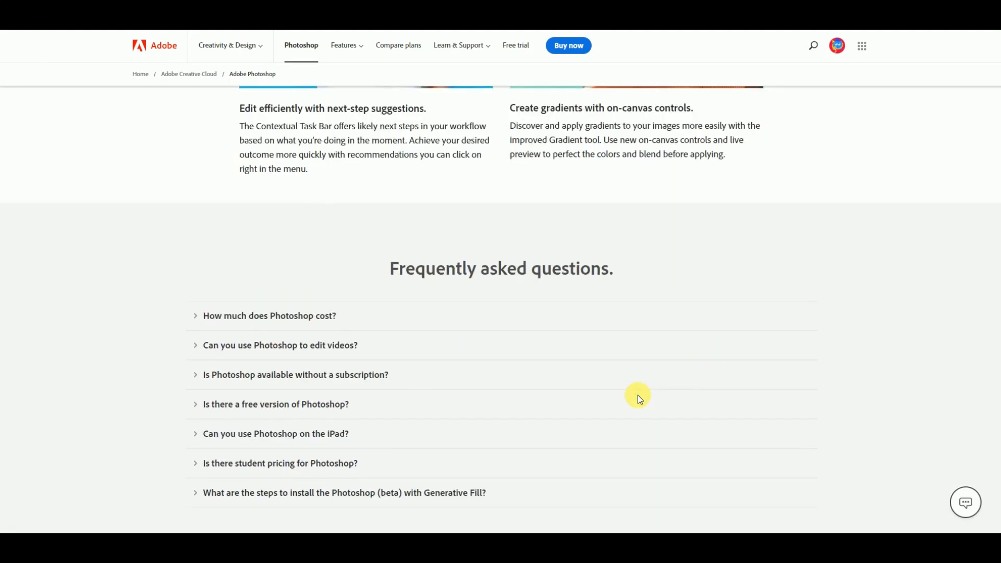
{"action": "scroll", "coordinate": [640, 398], "scroll_direction": "down", "scroll_amount": 3}
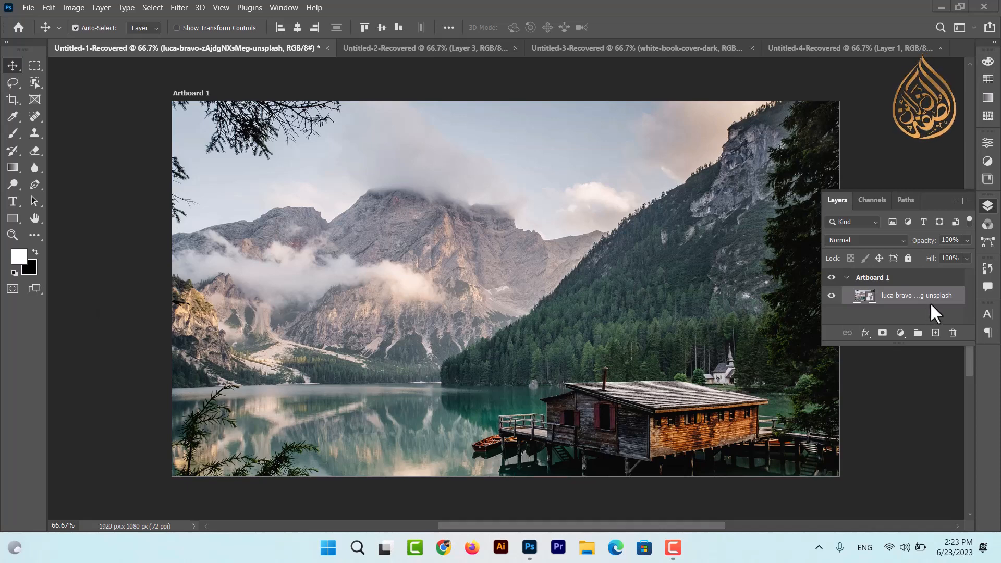
Duplicate the mountain lake photo layer and apply a Gaussian Blur with a 3.8 pixel radius to the copy
{"action": "key", "text": "ctrl+j"}
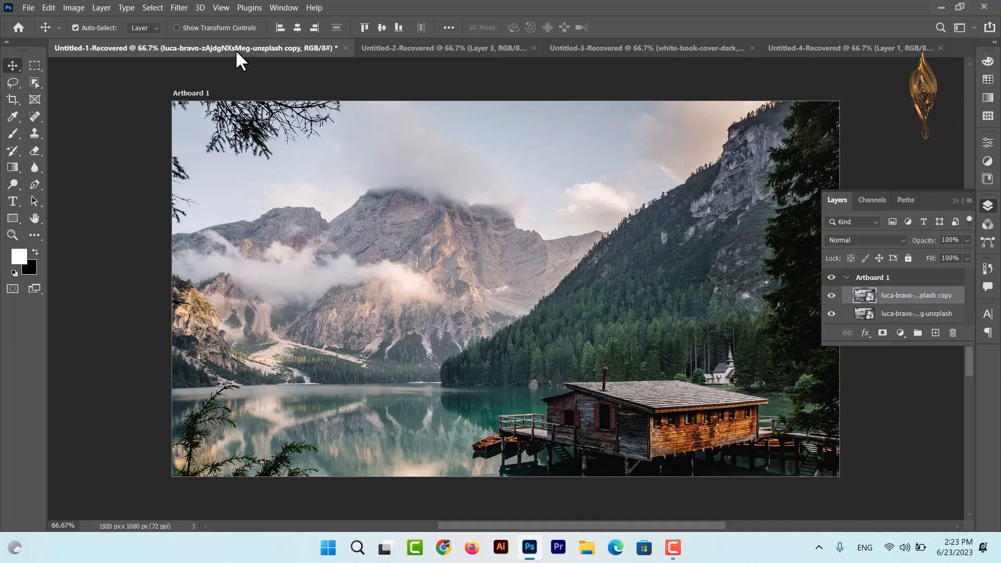
{"action": "left_click", "coordinate": [179, 8]}
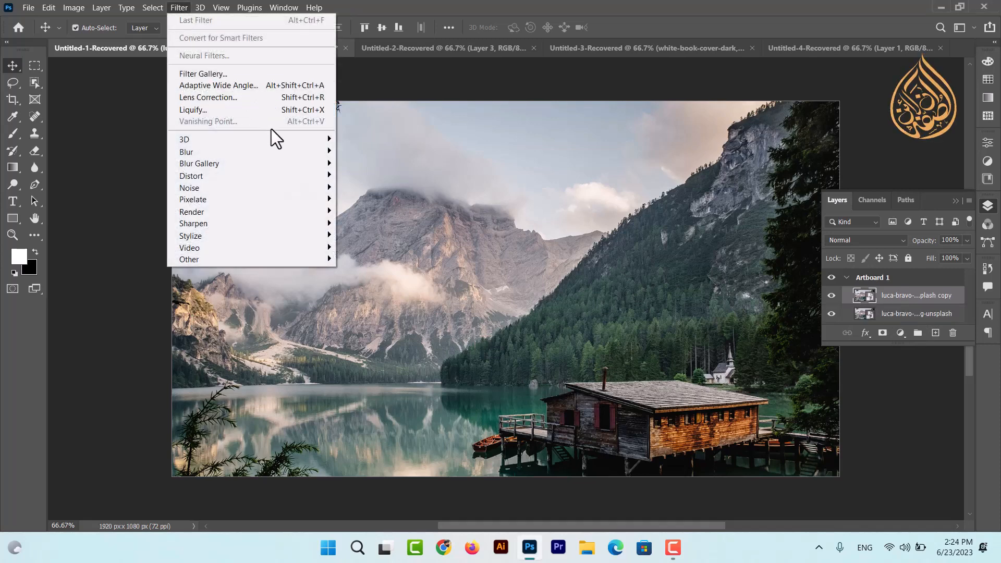
{"action": "mouse_move", "coordinate": [279, 152]}
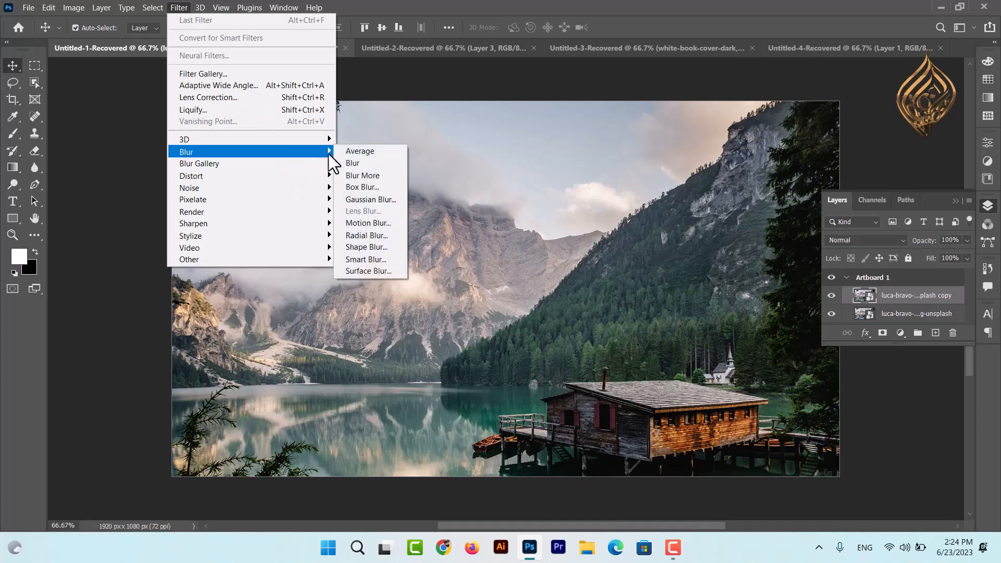
{"action": "left_click", "coordinate": [377, 199]}
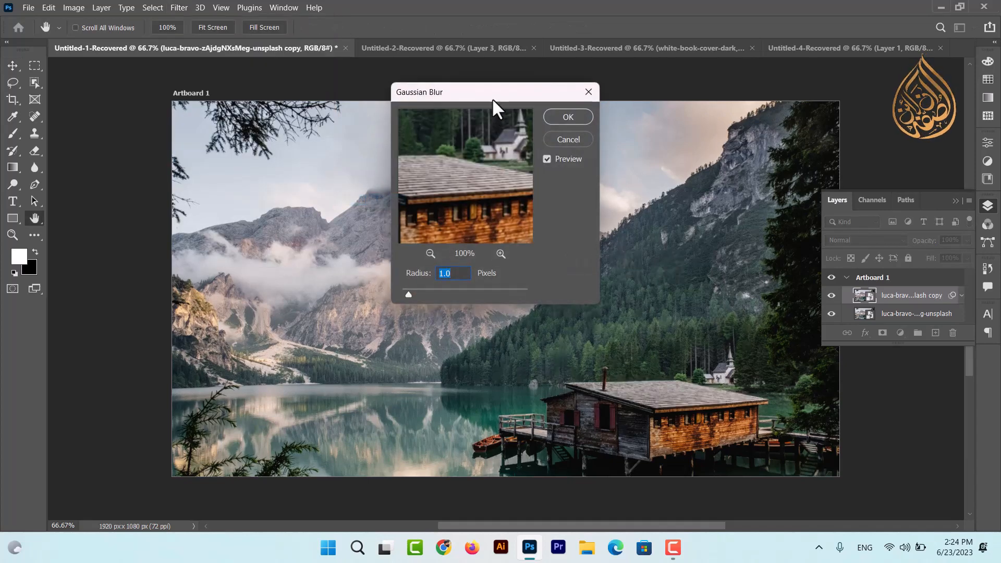
{"action": "left_click_drag", "start_coordinate": [492, 98], "coordinate": [825, 148]}
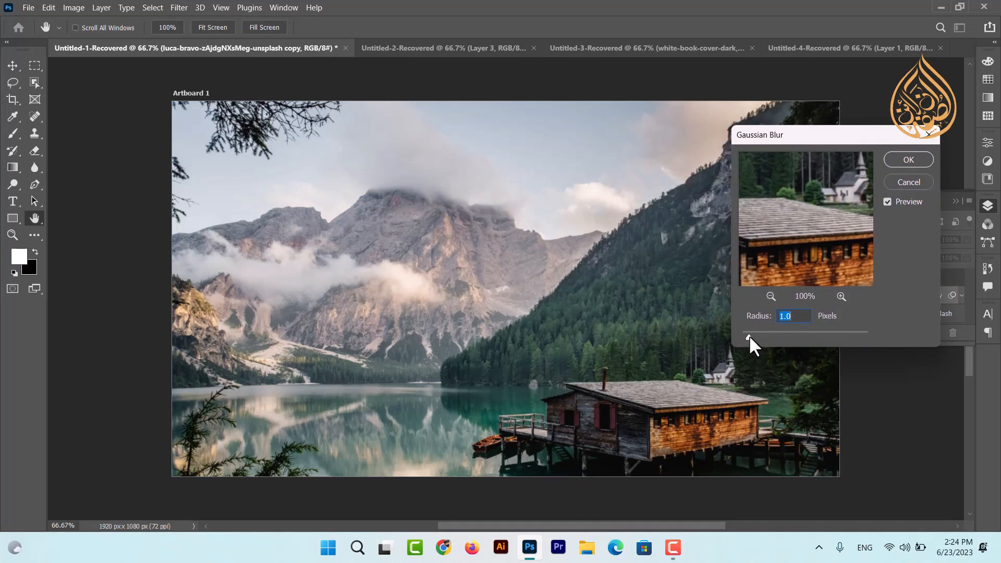
{"action": "mouse_move", "coordinate": [749, 336]}
{"action": "left_mouse_down"}
{"action": "mouse_move", "coordinate": [780, 339]}
{"action": "mouse_move", "coordinate": [768, 333]}
{"action": "left_mouse_up"}
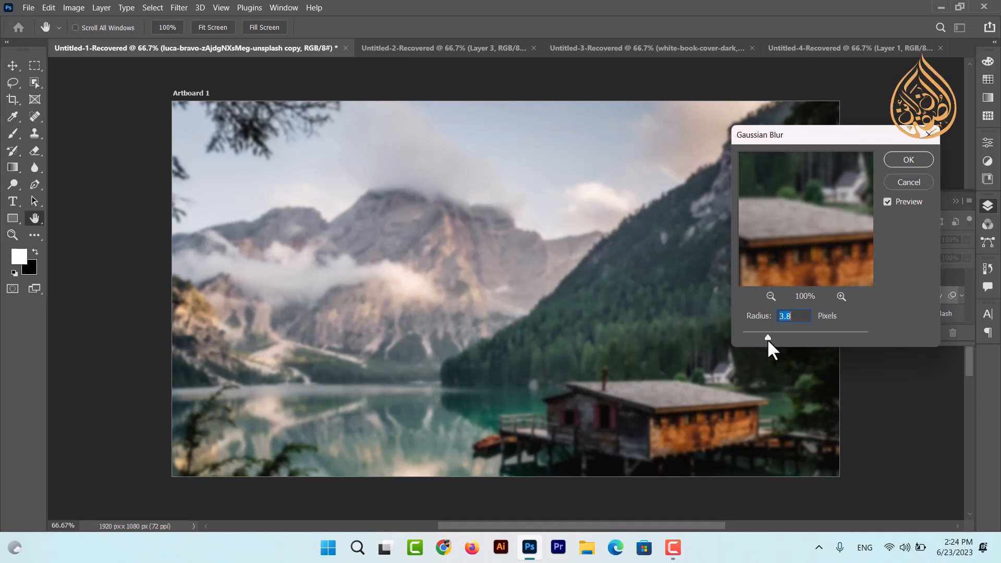
{"action": "key", "text": "Return"}
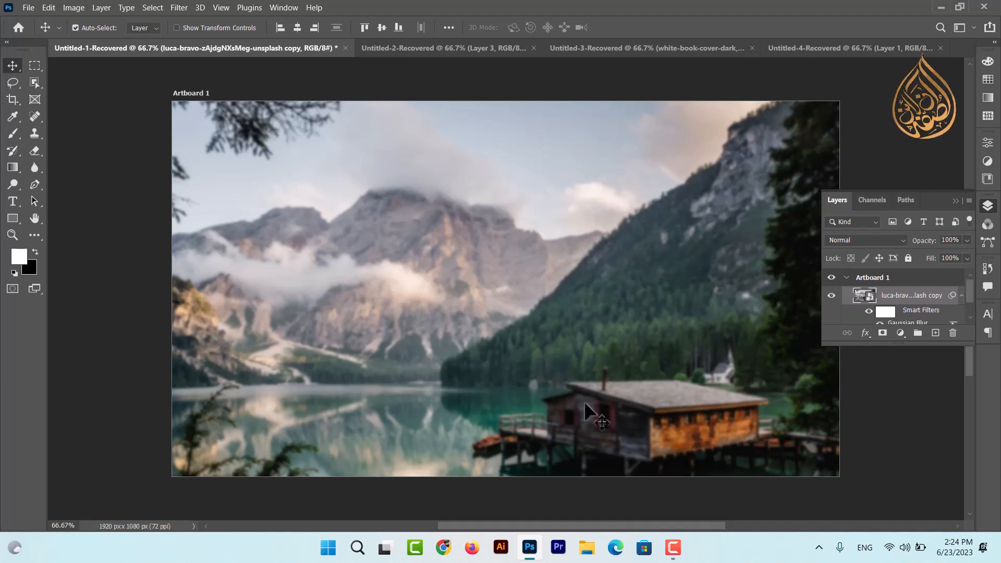
Add a layer mask to the blurred copy and set up a black 150 px brush with 54% opacity and 56% flow
{"action": "left_click", "coordinate": [884, 335]}
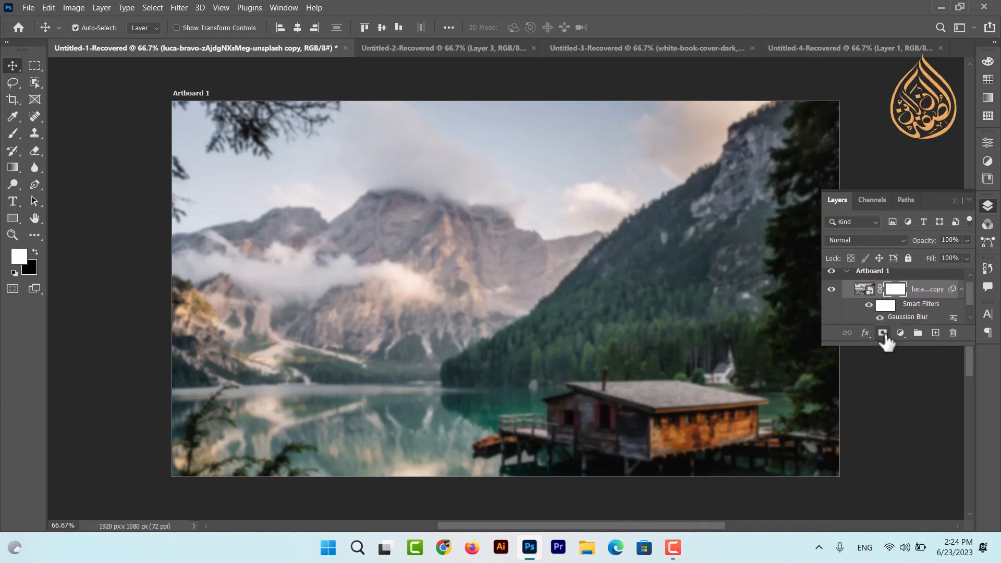
{"action": "key", "text": "x"}
{"action": "left_click", "coordinate": [12, 135]}
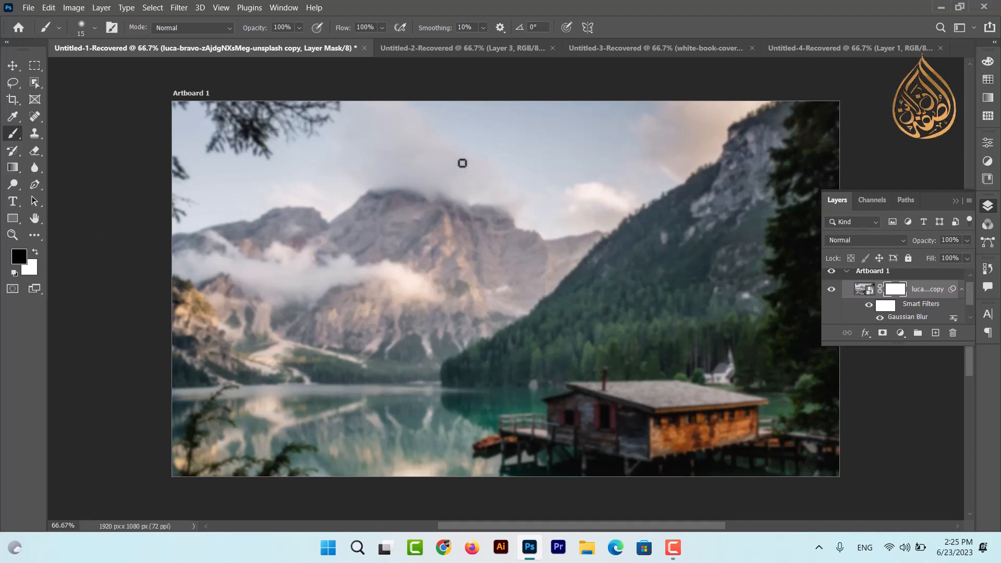
{"action": "key", "text": "bracketright"}
{"action": "key", "text": "bracketright"}
{"action": "key", "text": "bracketright"}
{"action": "key", "text": "bracketright"}
{"action": "key", "text": "bracketright"}
{"action": "key", "text": "bracketright"}
{"action": "key", "text": "bracketright"}
{"action": "key", "text": "bracketright"}
{"action": "key", "text": "bracketright"}
{"action": "key", "text": "bracketright"}
{"action": "key", "text": "bracketright"}
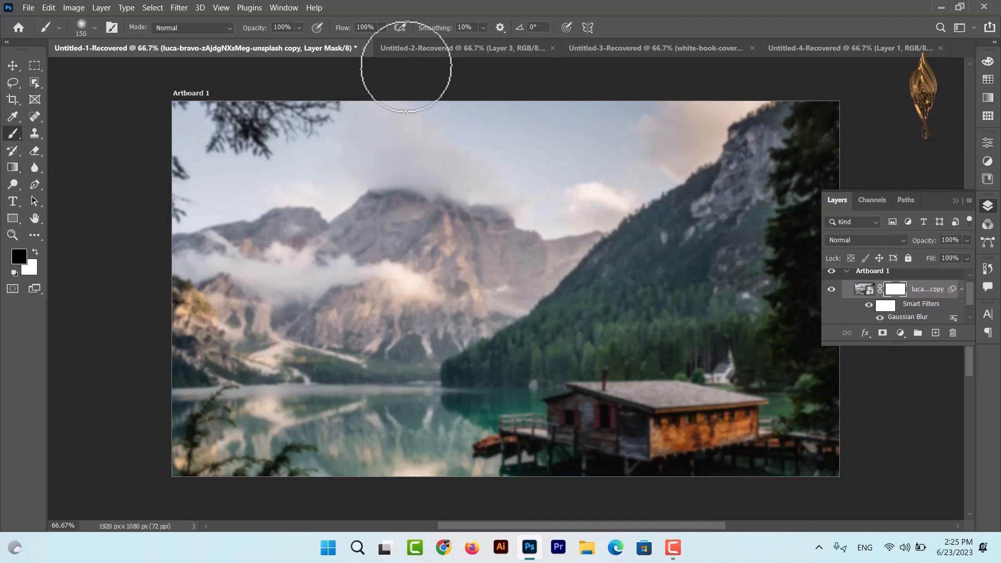
{"action": "left_click", "coordinate": [383, 28]}
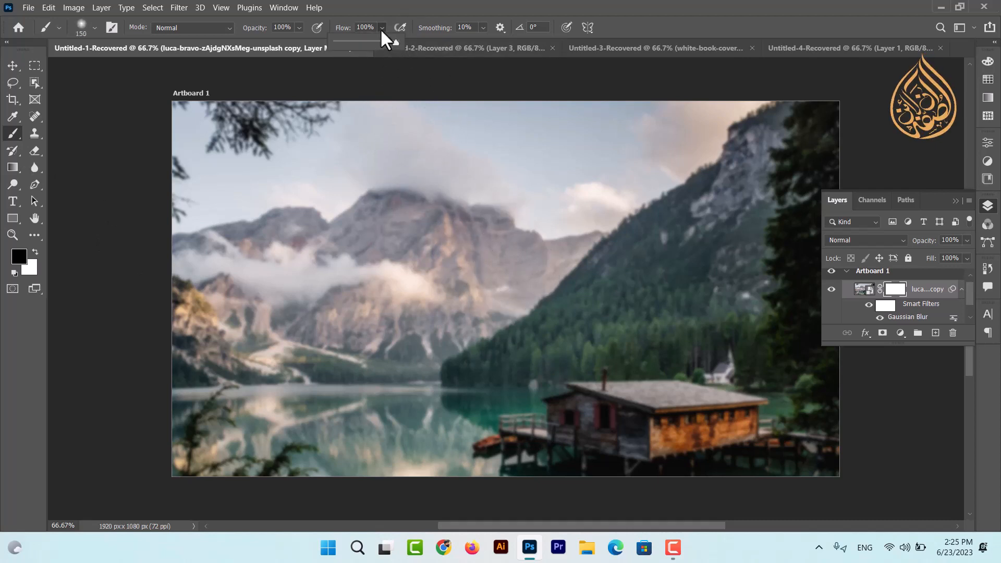
{"action": "left_click", "coordinate": [299, 28]}
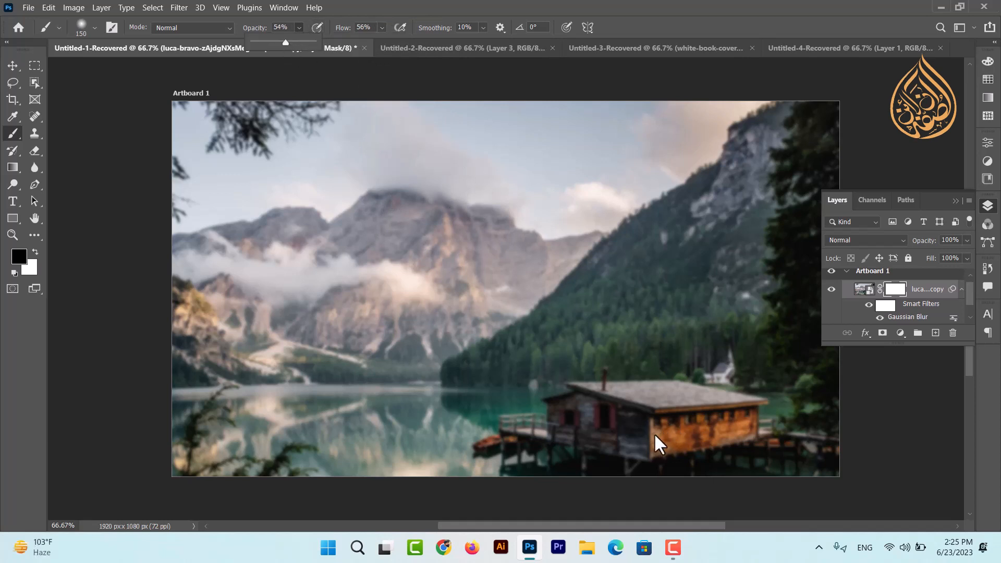
Paint the mask over the wooden cabin, pier, boats and foreground plants to reveal the sharp photo, reducing the brush to 45 px
{"action": "left_click", "coordinate": [678, 428]}
{"action": "mouse_move", "coordinate": [667, 437]}
{"action": "left_mouse_down"}
{"action": "mouse_move", "coordinate": [629, 424]}
{"action": "mouse_move", "coordinate": [586, 435]}
{"action": "mouse_move", "coordinate": [659, 394]}
{"action": "mouse_move", "coordinate": [638, 395]}
{"action": "mouse_move", "coordinate": [743, 412]}
{"action": "mouse_move", "coordinate": [605, 410]}
{"action": "left_mouse_up"}
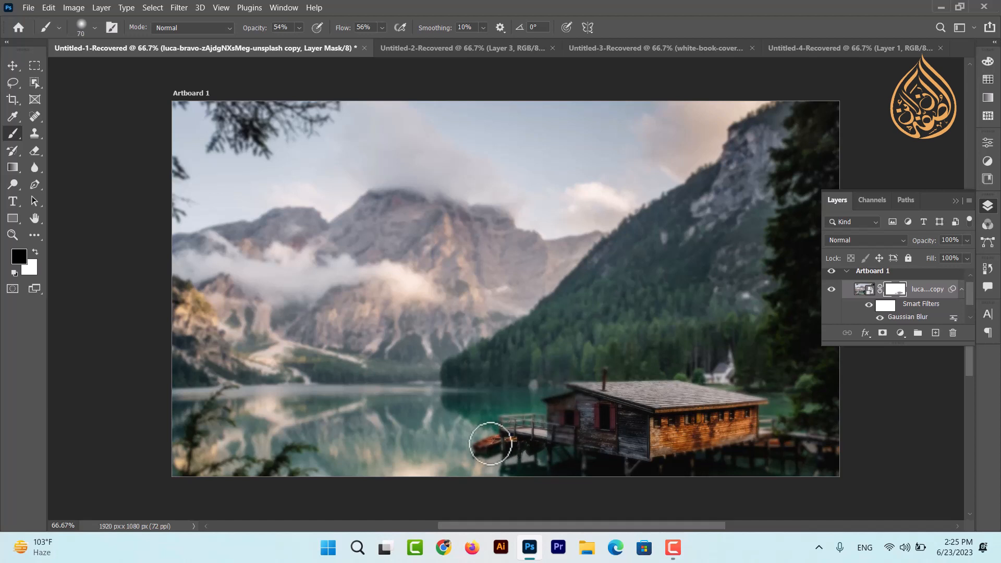
{"action": "mouse_move", "coordinate": [491, 444]}
{"action": "left_mouse_down"}
{"action": "mouse_move", "coordinate": [585, 399]}
{"action": "mouse_move", "coordinate": [654, 451]}
{"action": "mouse_move", "coordinate": [585, 463]}
{"action": "left_mouse_up"}
{"action": "key", "text": "bracketleft"}
{"action": "key", "text": "bracketleft"}
{"action": "key", "text": "bracketleft"}
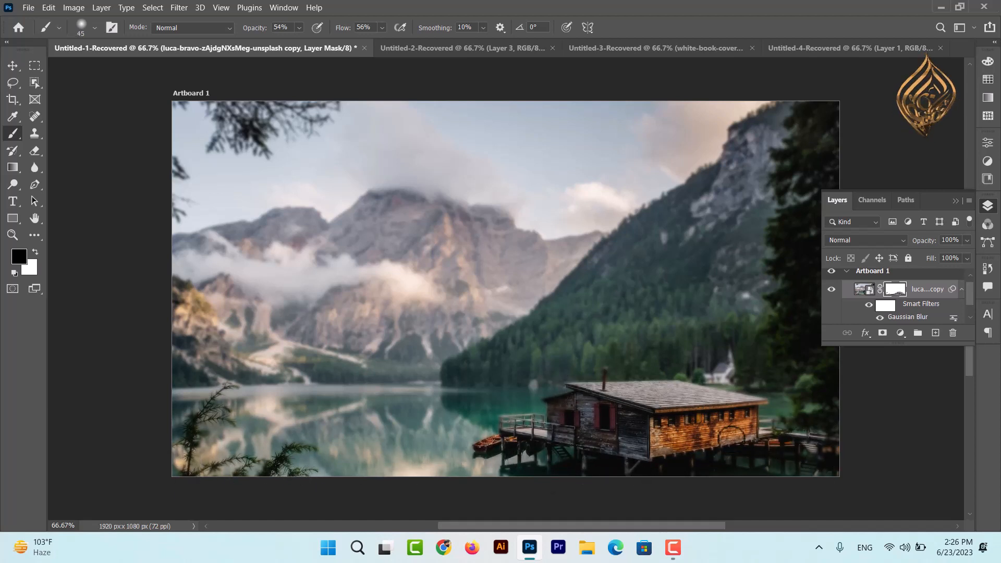
{"action": "key", "text": "v"}
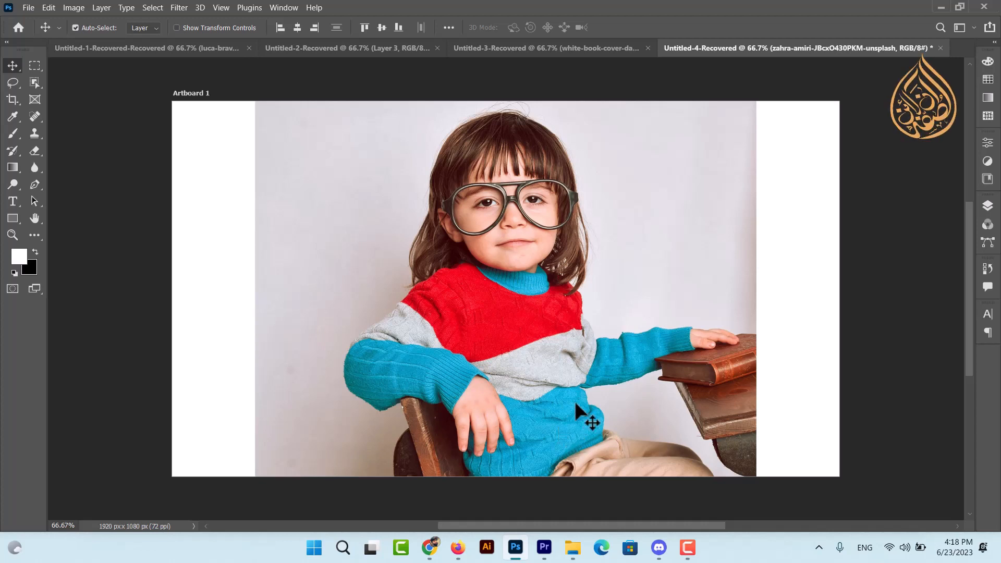
Duplicate the layer with the child's photo and add a Hue/Saturation adjustment layer above it
{"action": "left_click", "coordinate": [989, 207]}
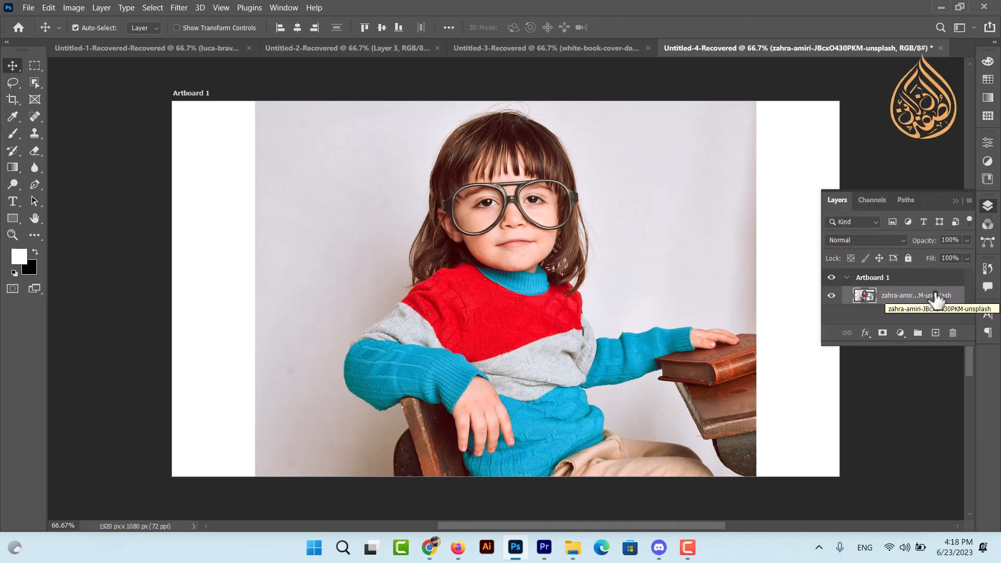
{"action": "key", "text": "ctrl+j"}
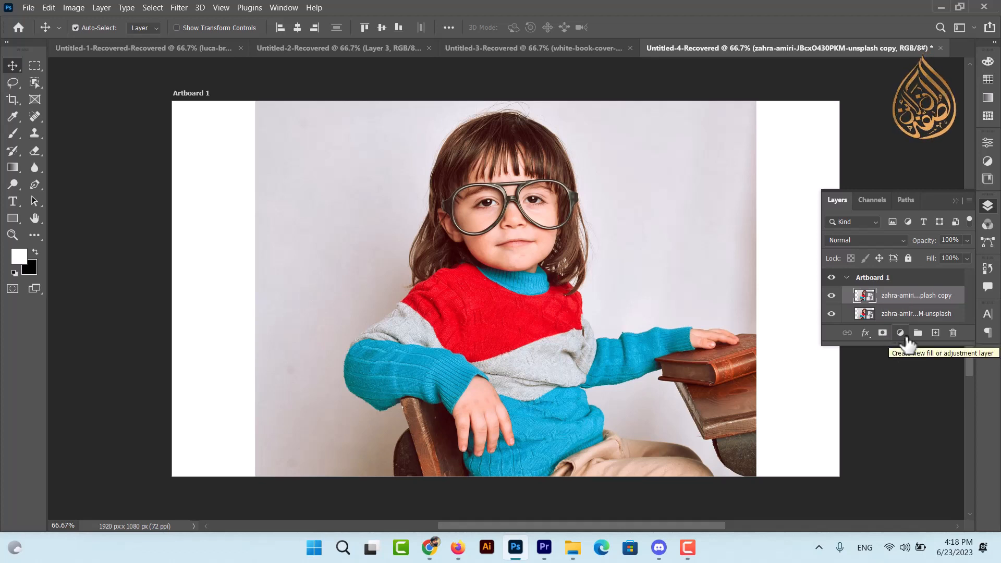
{"action": "left_click", "coordinate": [903, 335]}
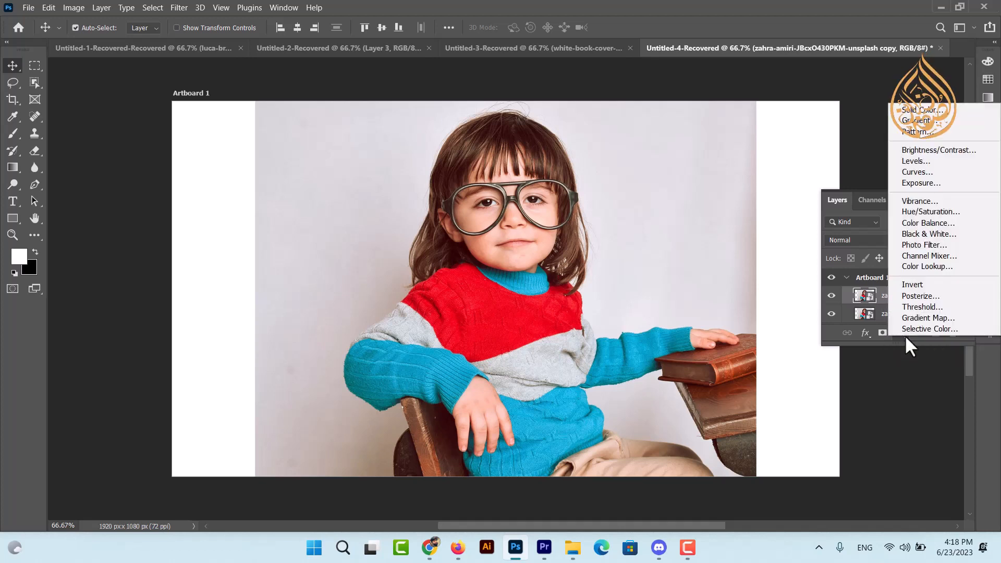
{"action": "left_click", "coordinate": [922, 211]}
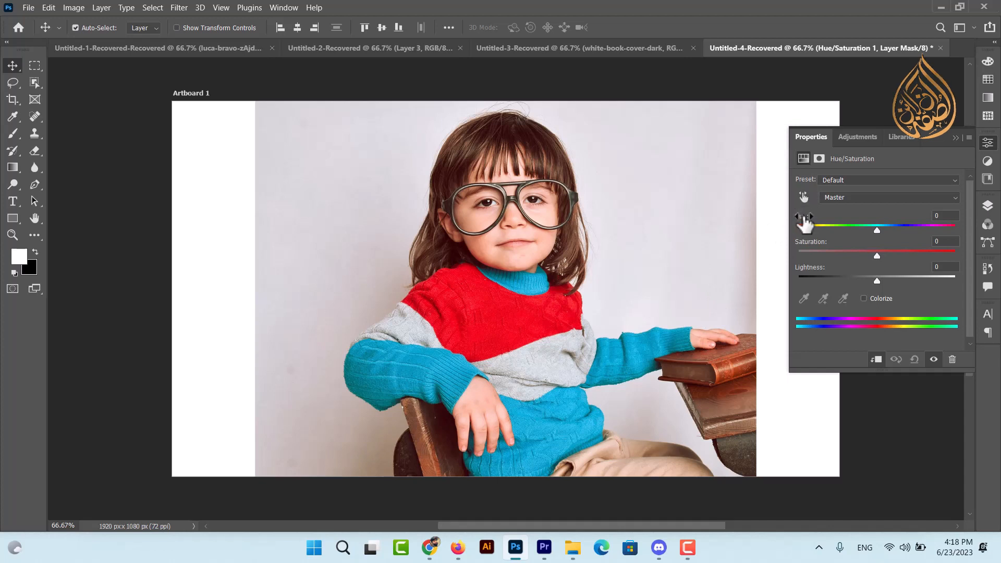
Target the sweater's blue sleeve color on the image and set the Cyans hue to +38
{"action": "left_click", "coordinate": [803, 197]}
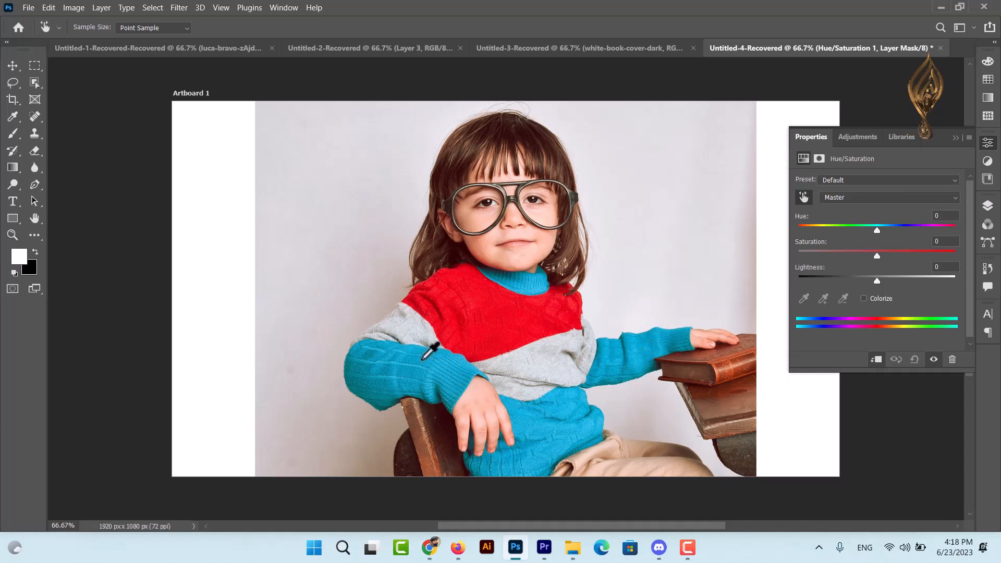
{"action": "left_click", "coordinate": [424, 358]}
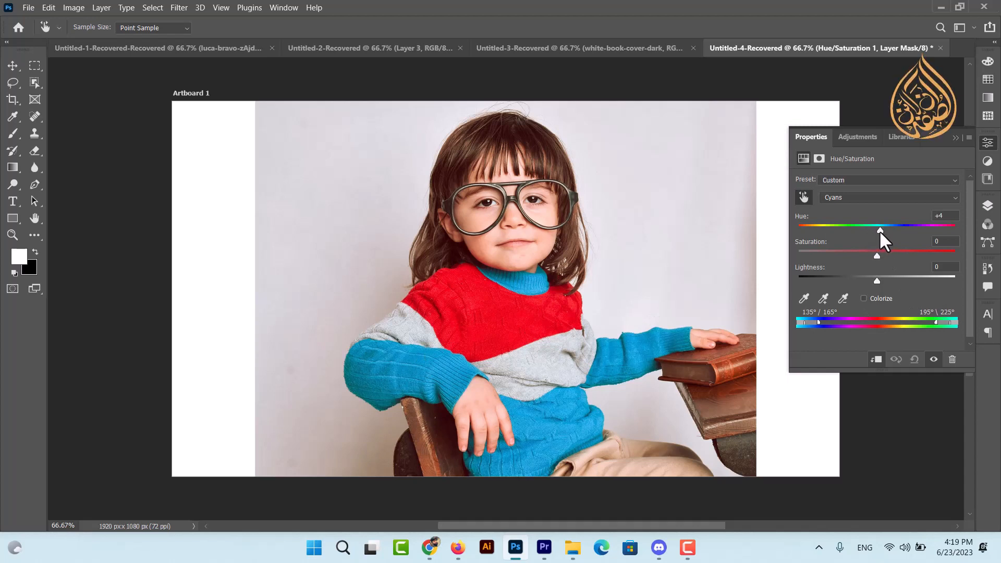
{"action": "left_click_drag", "start_coordinate": [878, 231], "coordinate": [907, 228]}
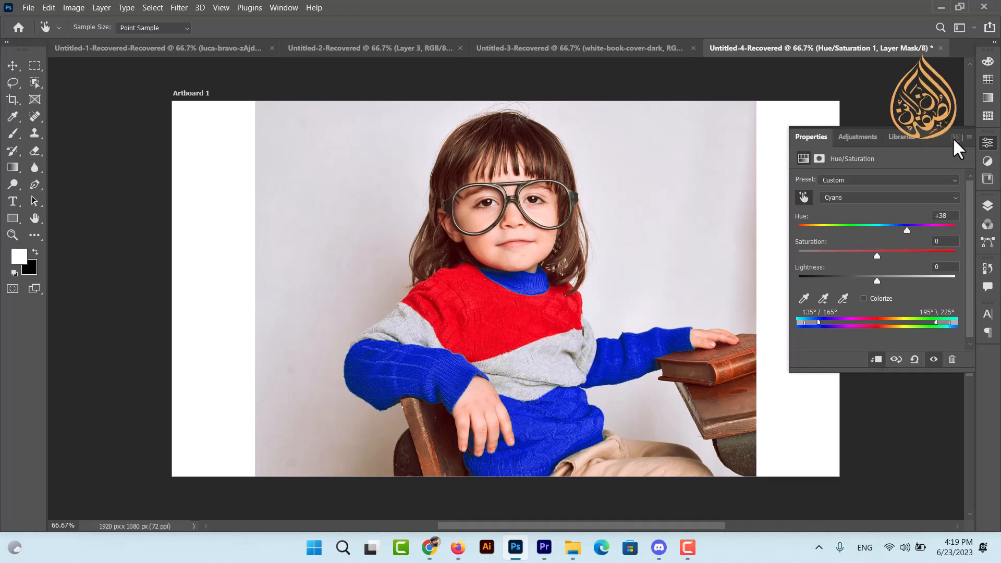
{"action": "left_click", "coordinate": [954, 137]}
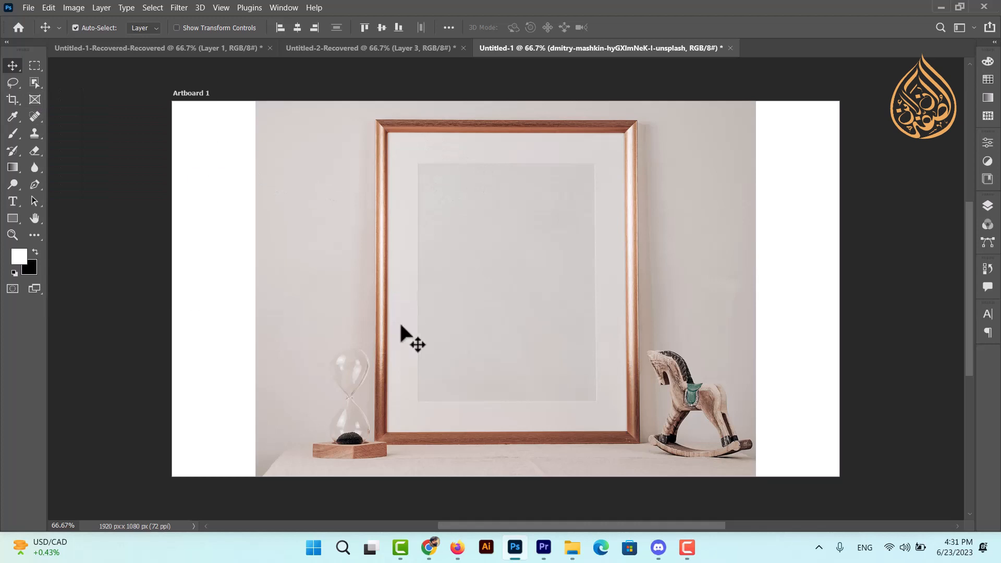
Check the Downloads images and the child's photo in Untitled-2, returning to the picture frame document Untitled-1
{"action": "left_click", "coordinate": [572, 548]}
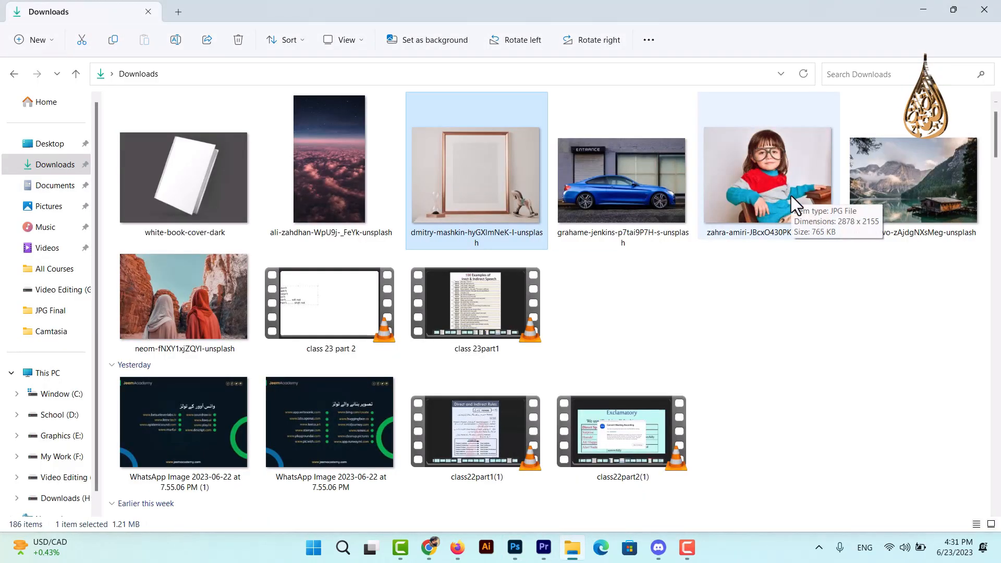
{"action": "left_click", "coordinate": [572, 548]}
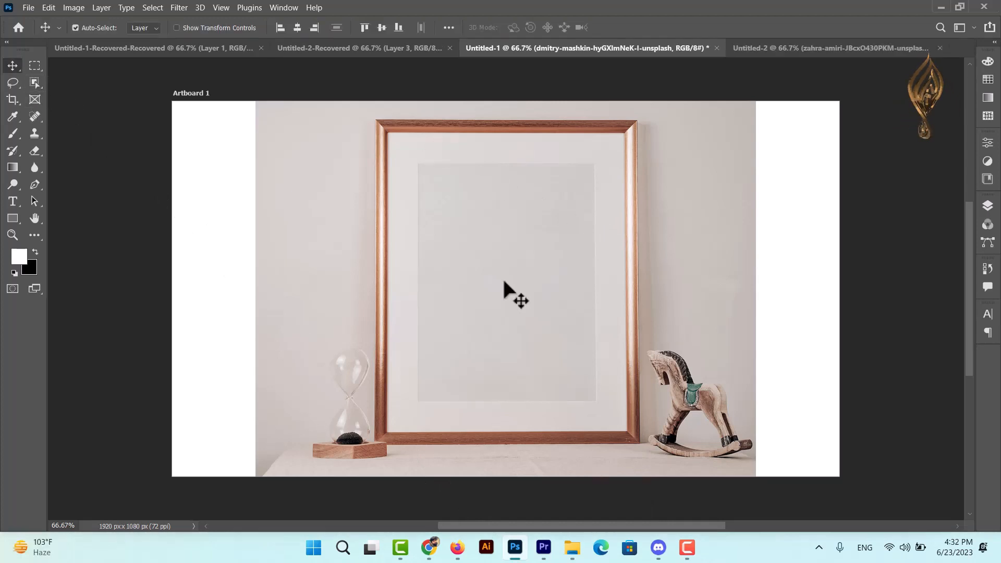
{"action": "left_click", "coordinate": [771, 52]}
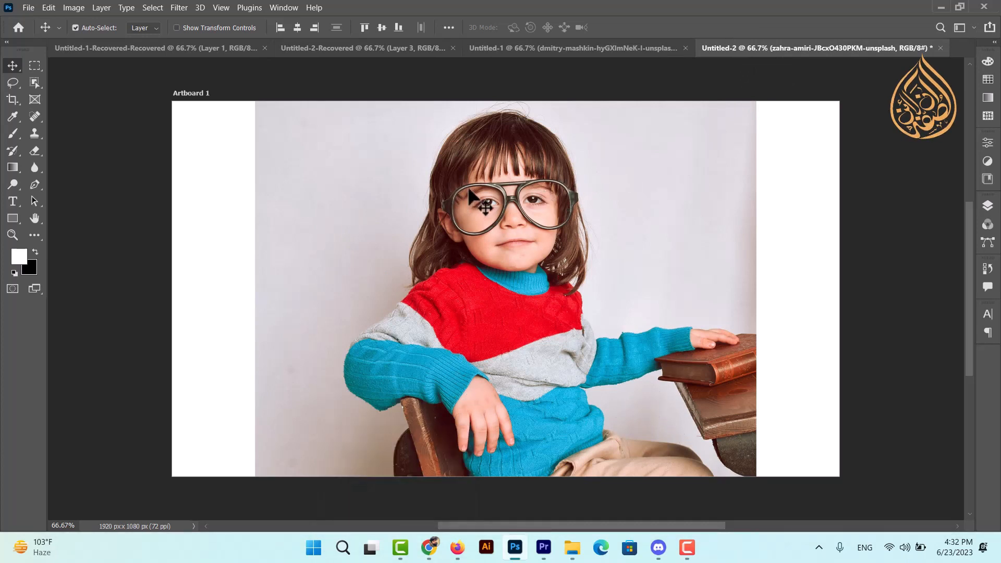
{"action": "left_click", "coordinate": [574, 49]}
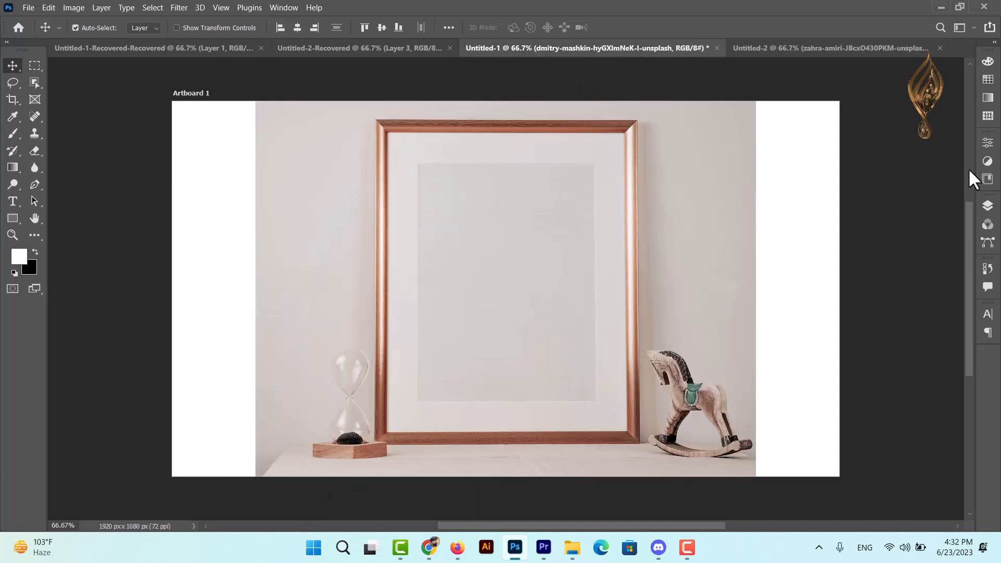
Add a new layer and draw a rectangular frame placeholder over the blank mat opening of the copper picture frame
{"action": "left_click", "coordinate": [988, 205]}
{"action": "left_click_drag", "start_coordinate": [883, 296], "coordinate": [879, 342]}
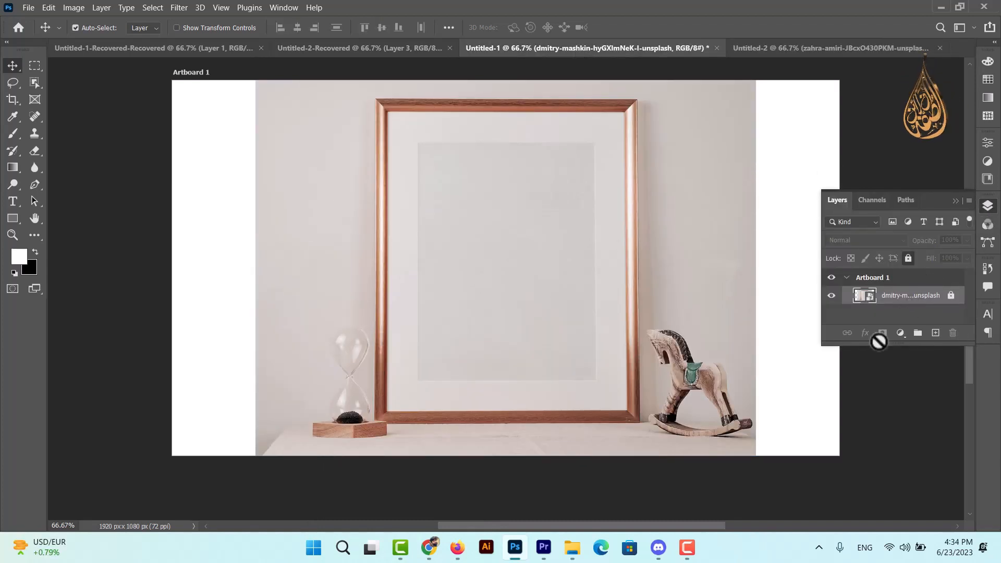
{"action": "left_click", "coordinate": [936, 334]}
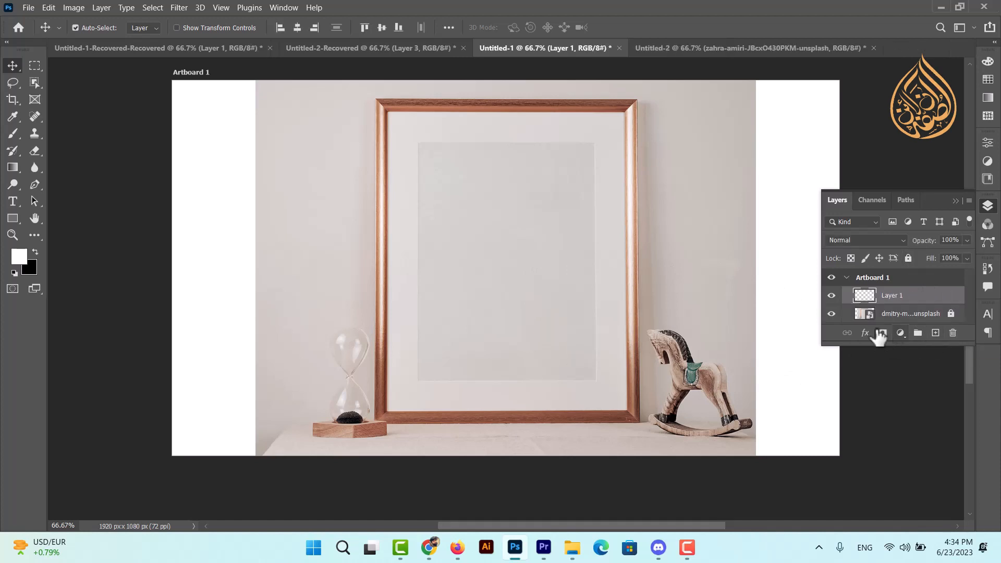
{"action": "left_click", "coordinate": [34, 99]}
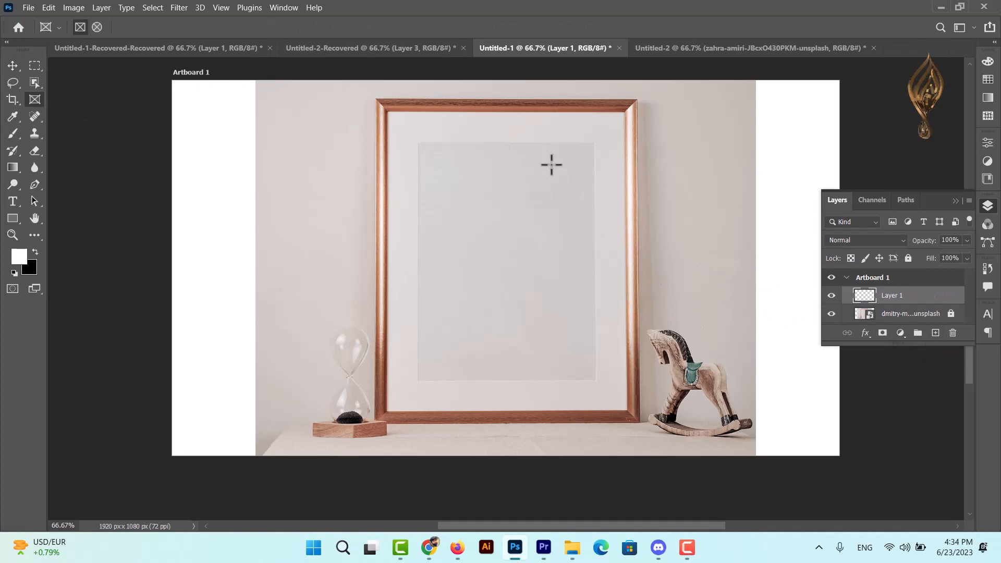
{"action": "left_click_drag", "start_coordinate": [420, 142], "coordinate": [597, 379]}
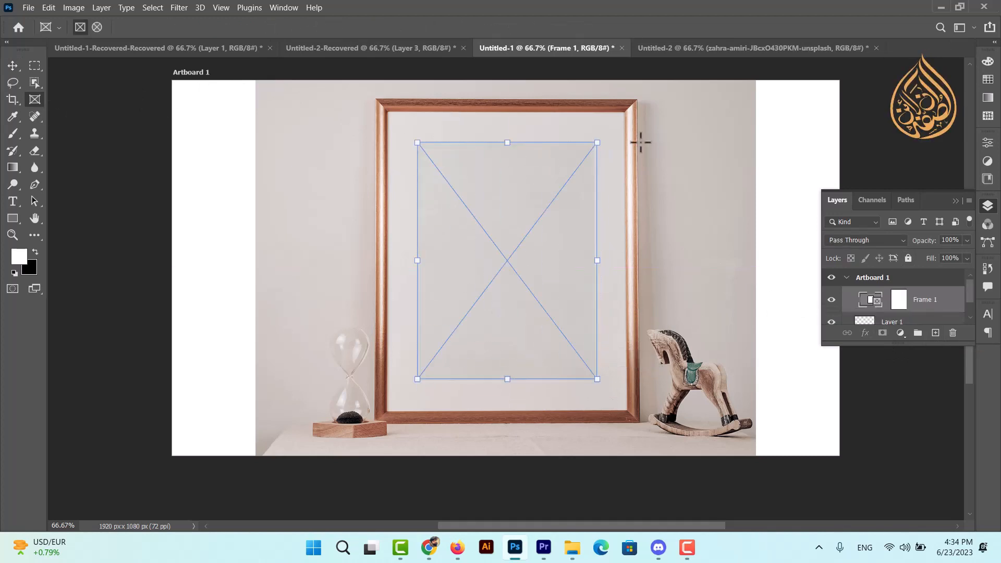
Place the child's photo from Untitled-2 into the frame placeholder in Untitled-1
{"action": "left_click", "coordinate": [678, 46]}
{"action": "left_click", "coordinate": [10, 66]}
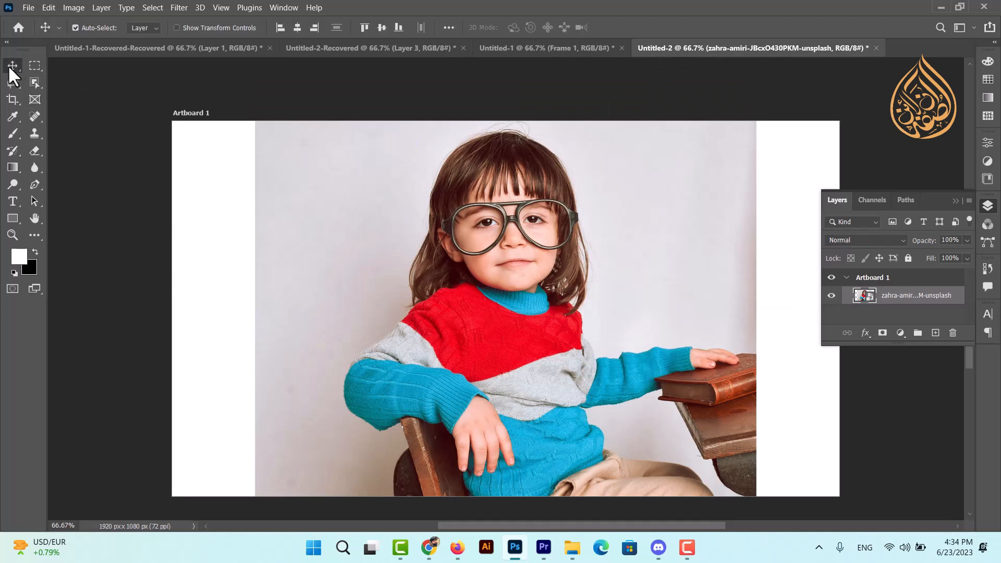
{"action": "left_click_drag", "start_coordinate": [577, 221], "coordinate": [524, 263]}
{"action": "key", "text": "ctrl"}
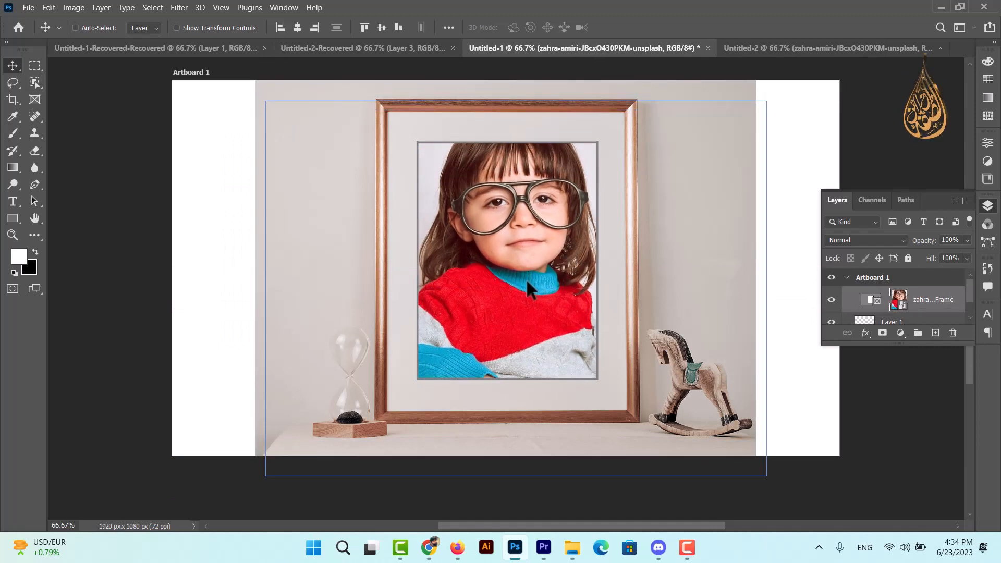
Scale the child's photo to 32.56% and reposition it so the child sits centered within the frame
{"action": "key", "text": "ctrl+t"}
{"action": "left_click_drag", "start_coordinate": [770, 473], "coordinate": [646, 386]}
{"action": "left_click_drag", "start_coordinate": [540, 290], "coordinate": [592, 319]}
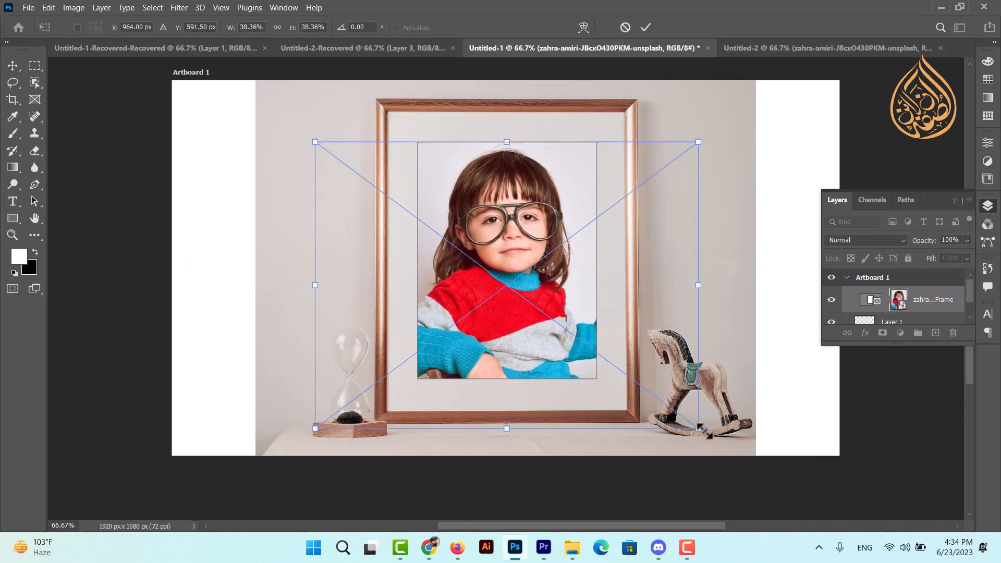
{"action": "left_click_drag", "start_coordinate": [698, 428], "coordinate": [637, 383]}
{"action": "left_click_drag", "start_coordinate": [555, 318], "coordinate": [600, 311]}
{"action": "left_click_drag", "start_coordinate": [682, 382], "coordinate": [685, 384]}
{"action": "left_click_drag", "start_coordinate": [592, 319], "coordinate": [584, 319]}
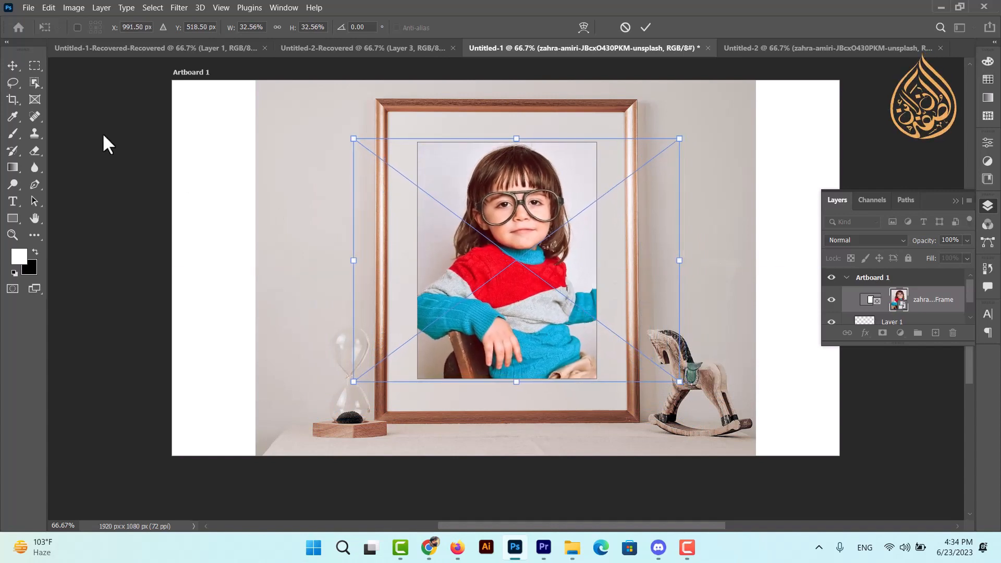
{"action": "left_click", "coordinate": [16, 68]}
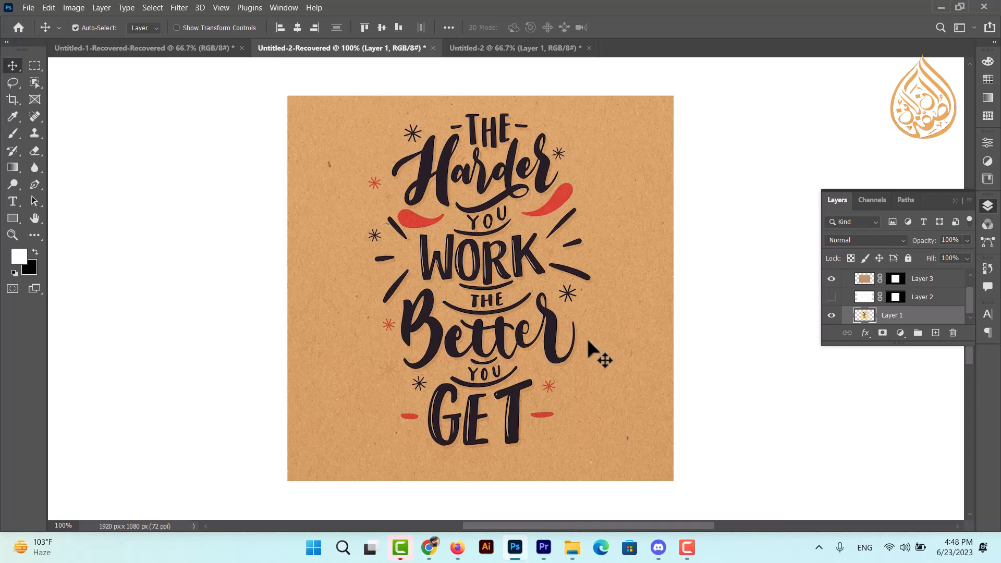
Copy the blank brown paper texture from Freepik in Chrome and paste it above the lettering artwork in Photoshop's Untitled-2
{"action": "key", "text": "ctrl+Tab"}
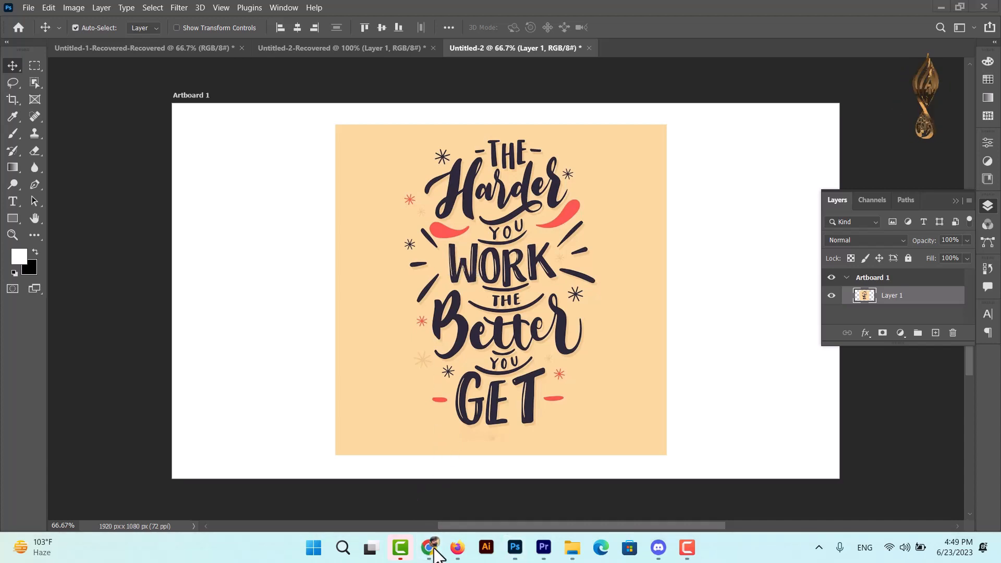
{"action": "mouse_move", "coordinate": [433, 552]}
{"action": "left_click", "coordinate": [473, 502]}
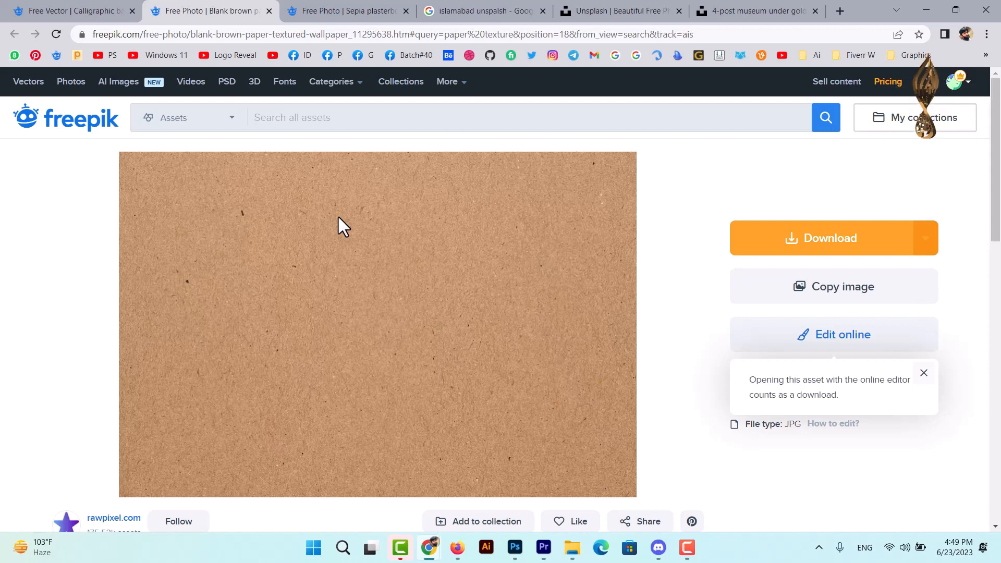
{"action": "right_click", "coordinate": [415, 241]}
{"action": "left_click", "coordinate": [453, 287]}
{"action": "left_click", "coordinate": [516, 548]}
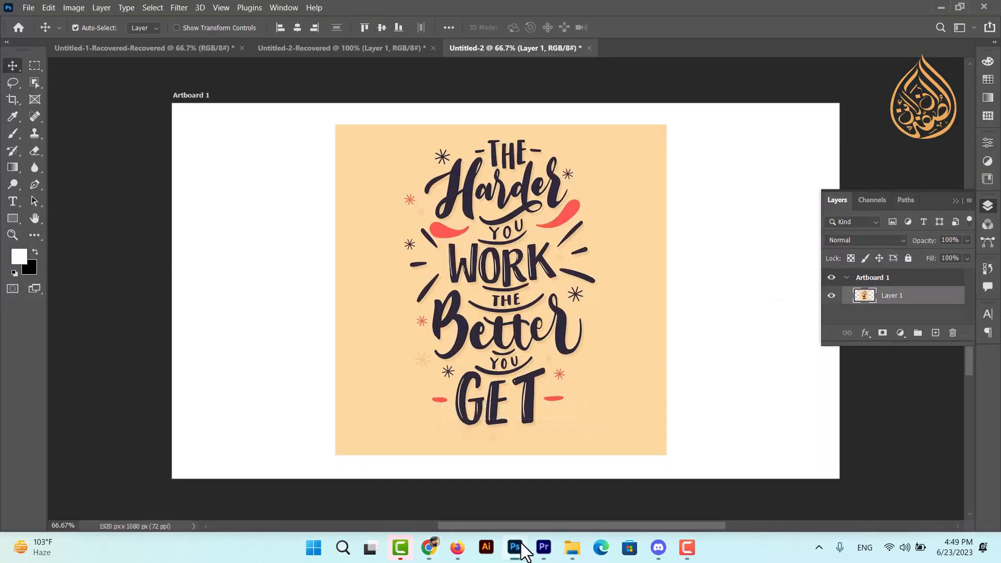
{"action": "left_click", "coordinate": [75, 27]}
{"action": "key", "text": "ctrl+v"}
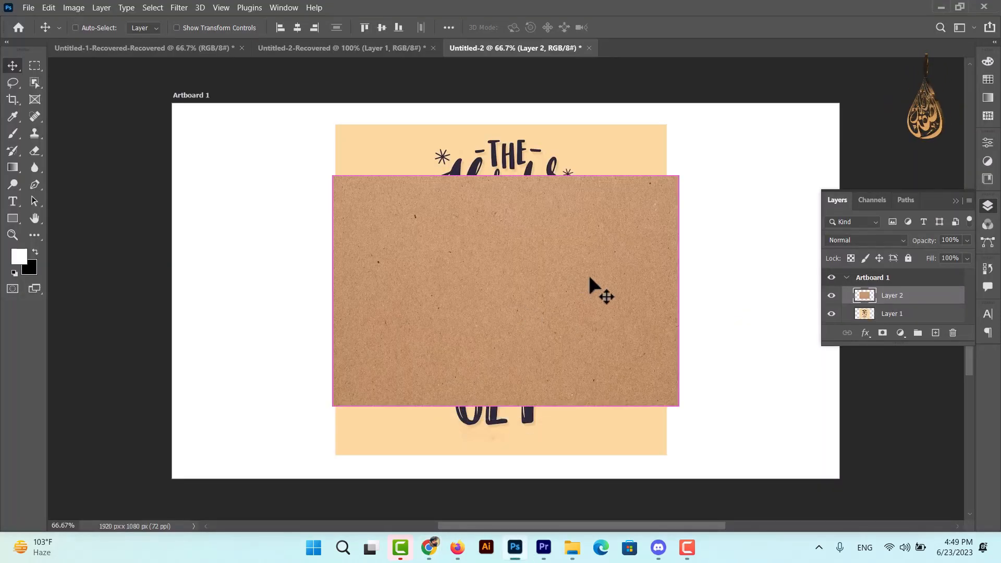
Enlarge the brown paper texture until it fully covers the lettering artwork
{"action": "key", "text": "ctrl+t"}
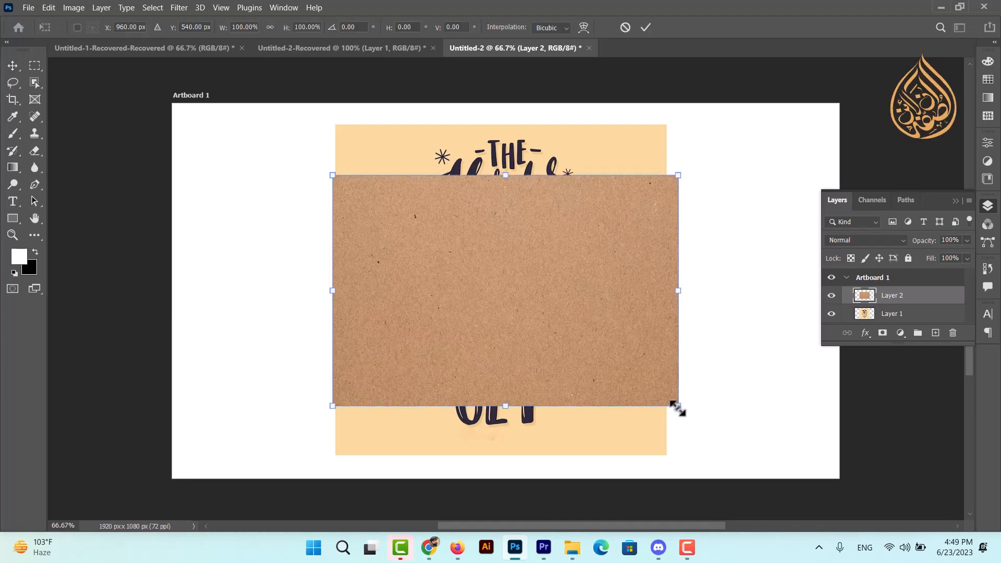
{"action": "left_click_drag", "start_coordinate": [678, 408], "coordinate": [743, 484]}
{"action": "left_click", "coordinate": [13, 65]}
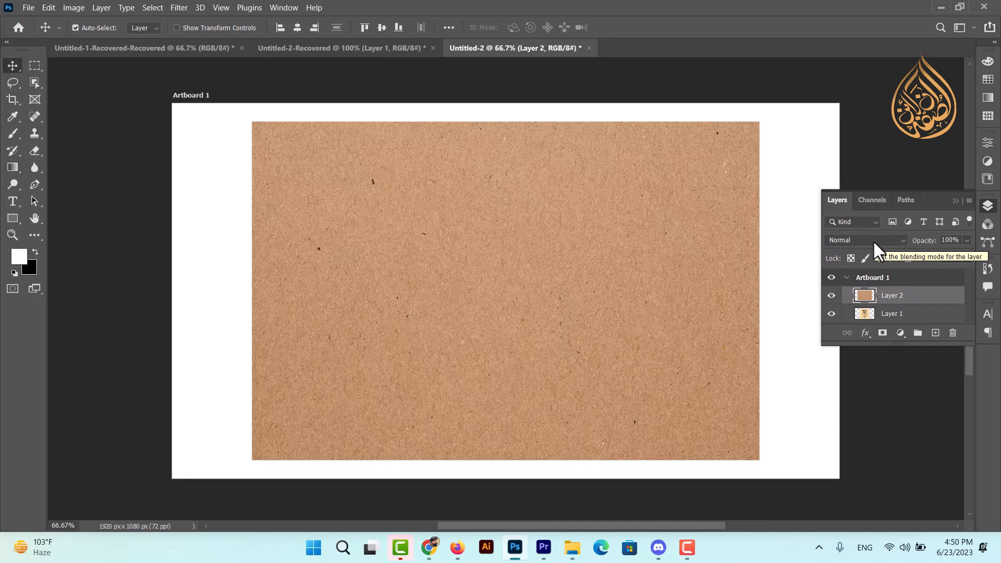
Set the paper texture layer's blending mode to Multiply
{"action": "left_click", "coordinate": [894, 237]}
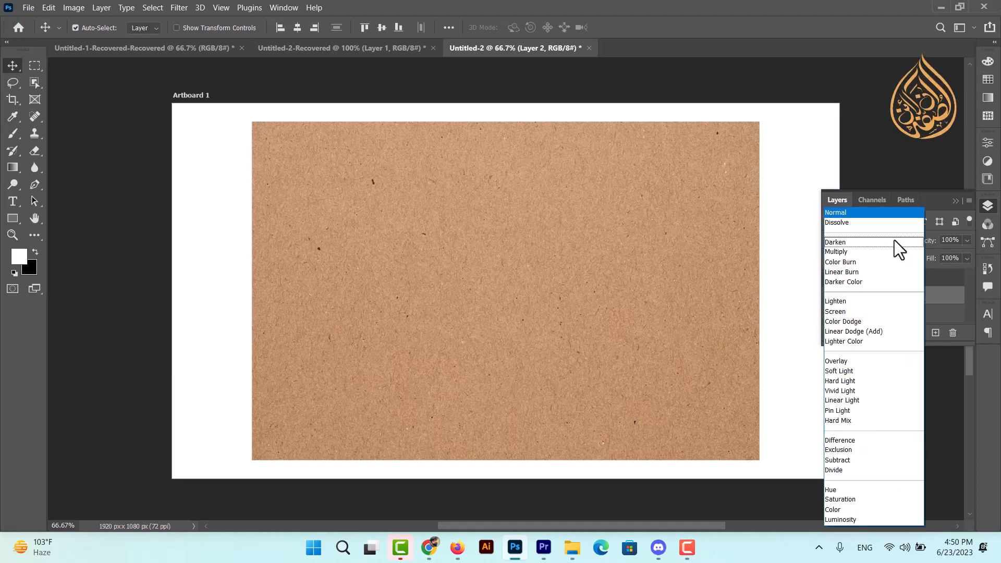
{"action": "left_click", "coordinate": [869, 252]}
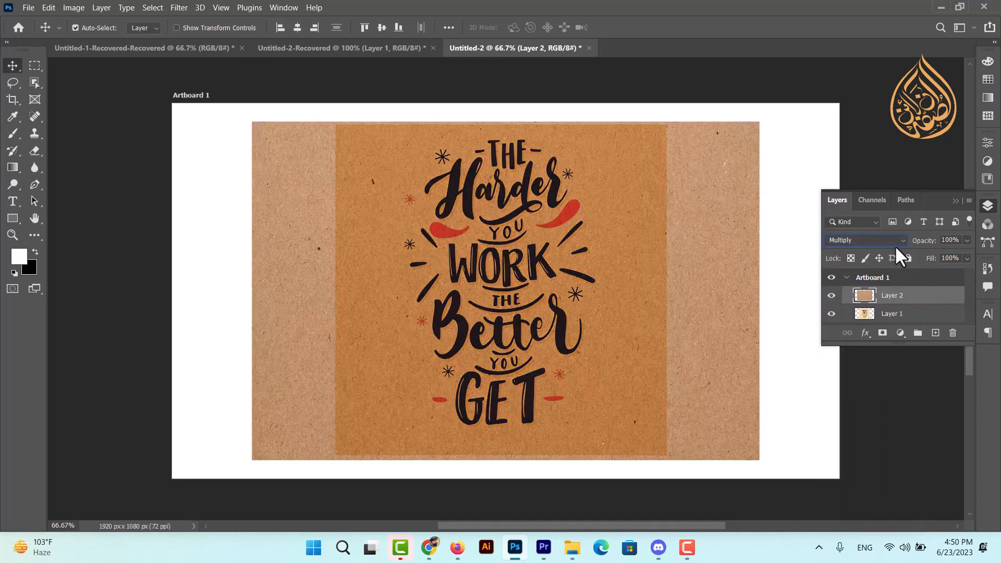
{"action": "left_click", "coordinate": [899, 239]}
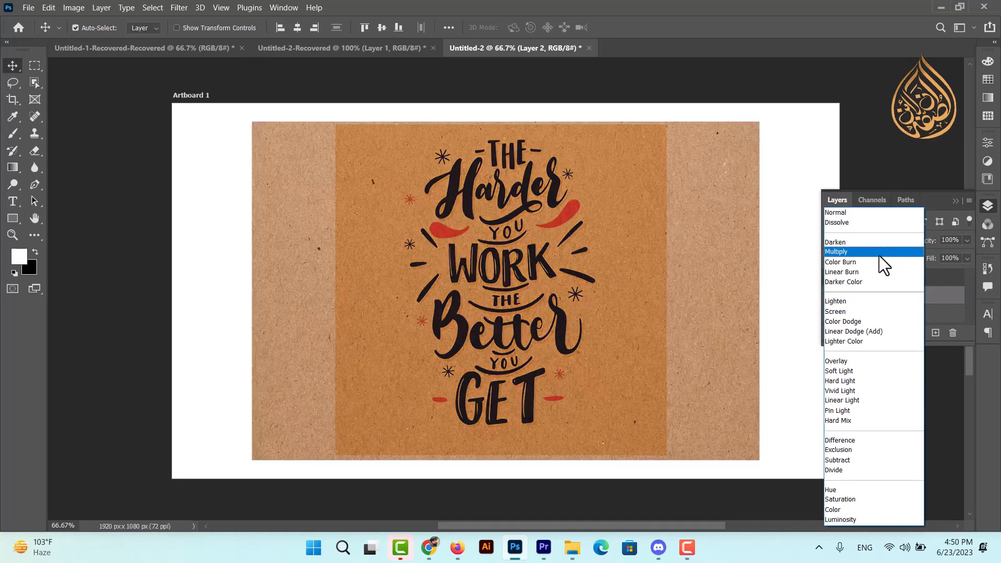
{"action": "left_click", "coordinate": [879, 253]}
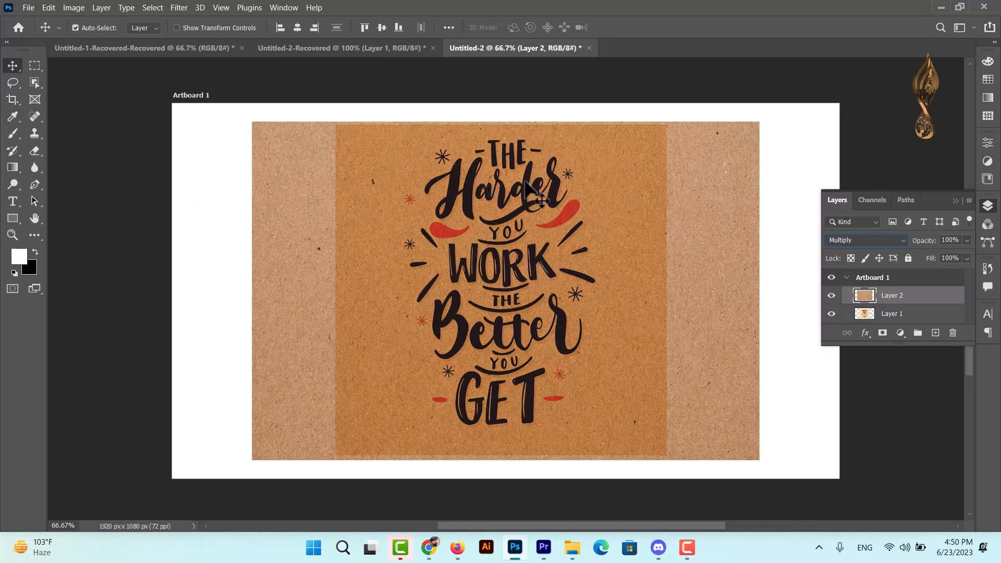
Mask the paper texture to the square lettering artwork and lower the texture layer's opacity to about 73%
{"action": "left_click", "coordinate": [34, 66]}
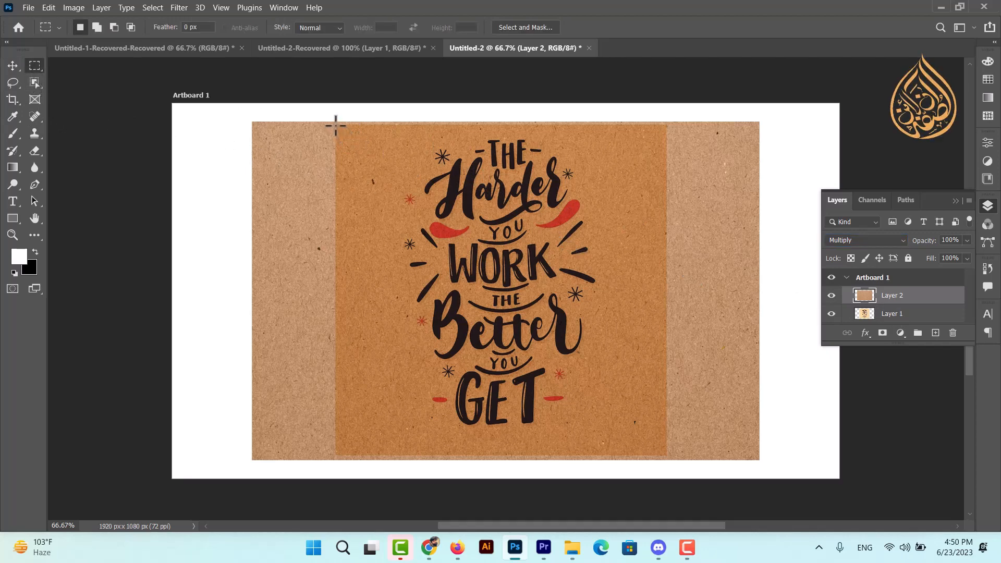
{"action": "left_click_drag", "start_coordinate": [336, 125], "coordinate": [667, 457]}
{"action": "left_click", "coordinate": [883, 333]}
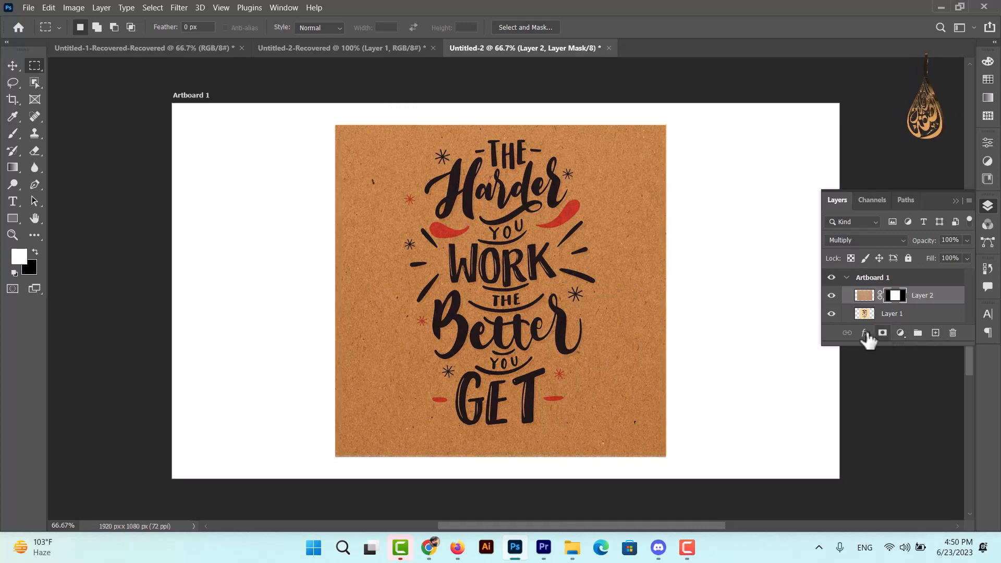
{"action": "left_click", "coordinate": [12, 65]}
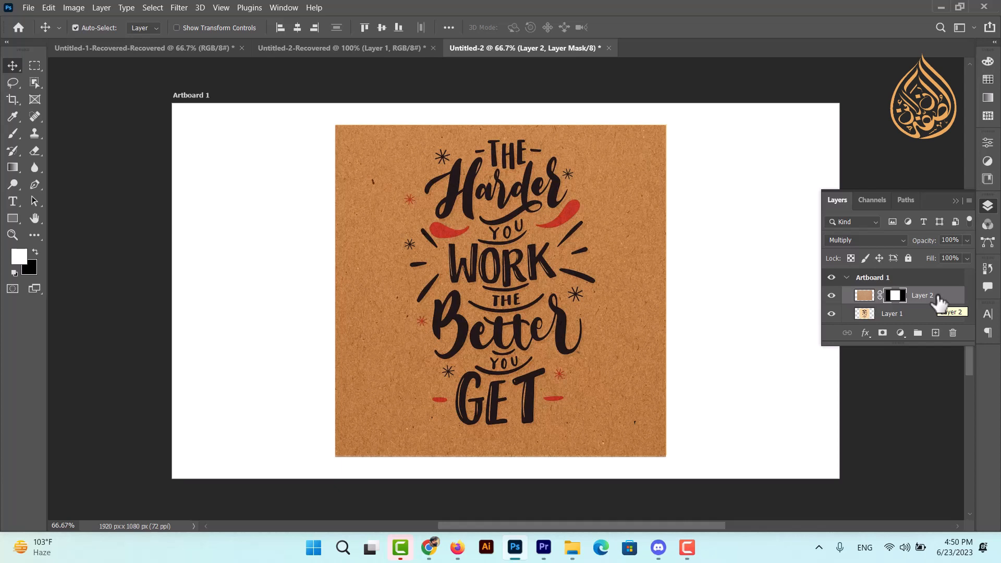
{"action": "left_click", "coordinate": [965, 236]}
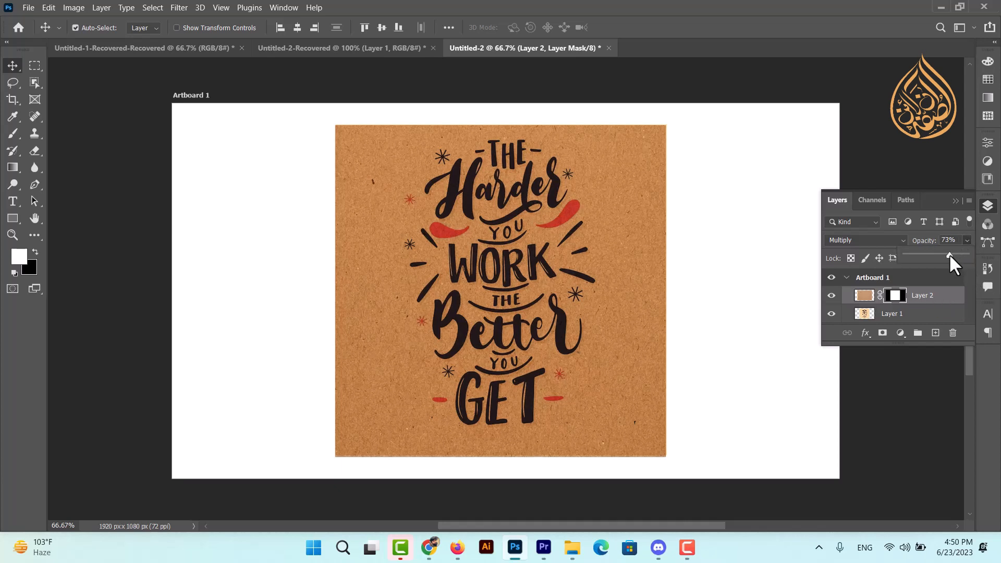
{"action": "left_click_drag", "start_coordinate": [946, 253], "coordinate": [954, 254]}
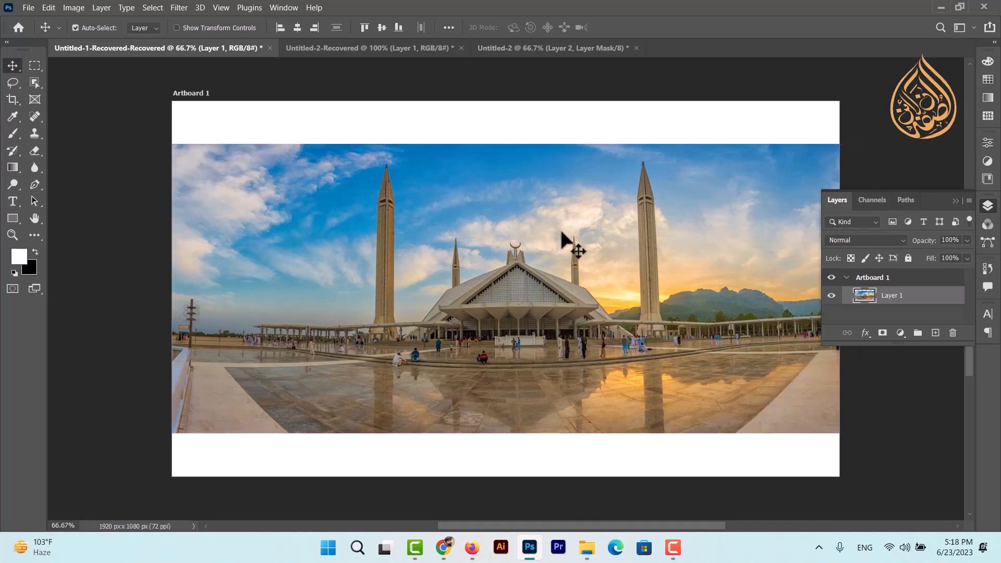
Scale the mosque photo down to about 26.55% with Free Transform
{"action": "key", "text": "ctrl+t"}
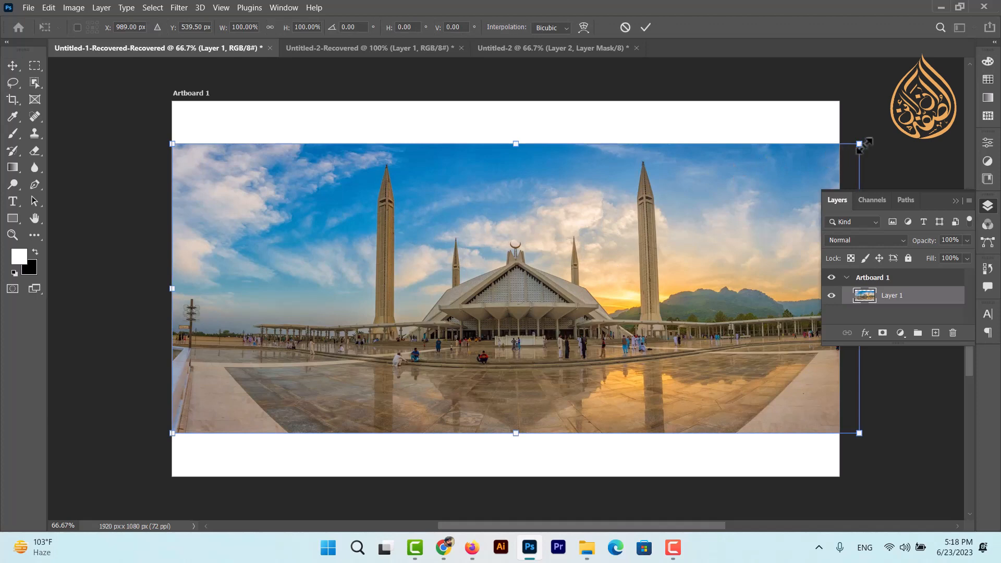
{"action": "left_click_drag", "start_coordinate": [863, 146], "coordinate": [371, 393]}
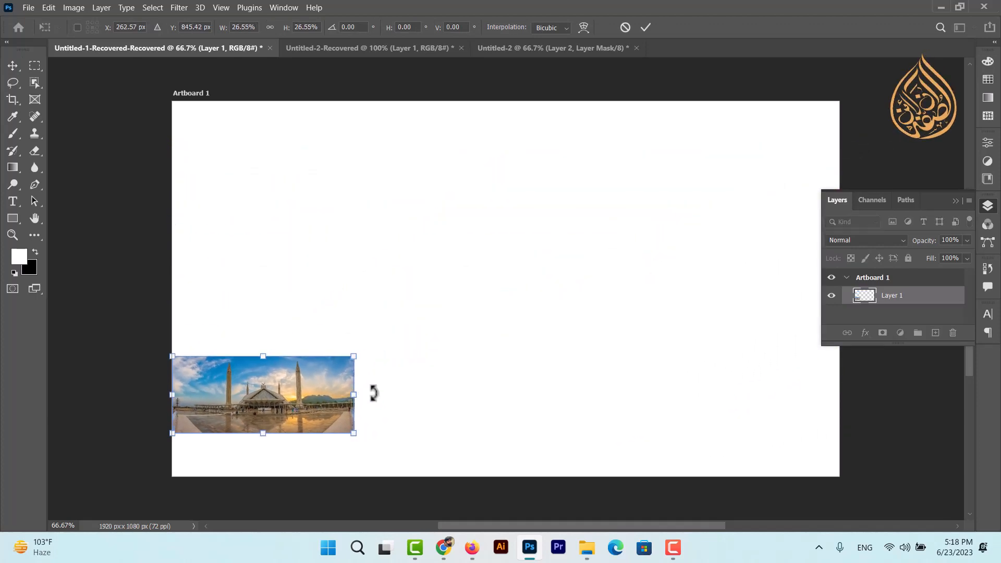
{"action": "left_click", "coordinate": [13, 63]}
Scale the shrunken mosque photo back up to about 369.47% and inspect its sharpness up close
{"action": "key", "text": "ctrl+t"}
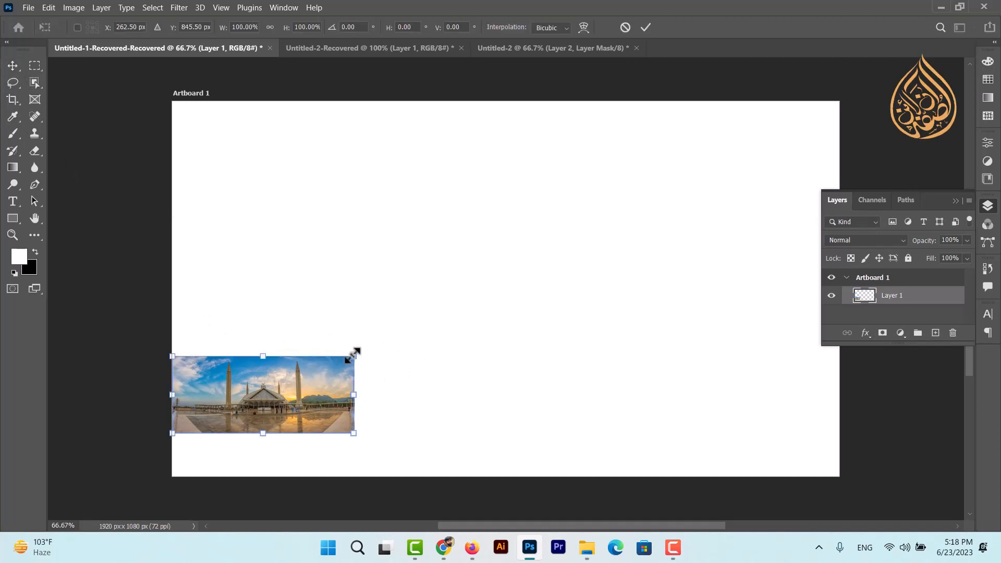
{"action": "left_click_drag", "start_coordinate": [355, 355], "coordinate": [829, 133]}
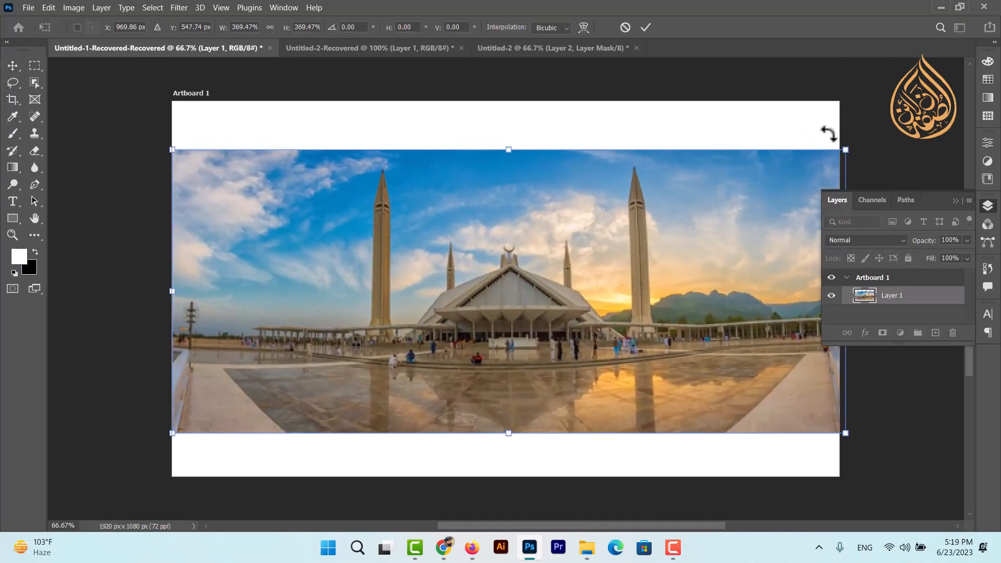
{"action": "left_click", "coordinate": [11, 67]}
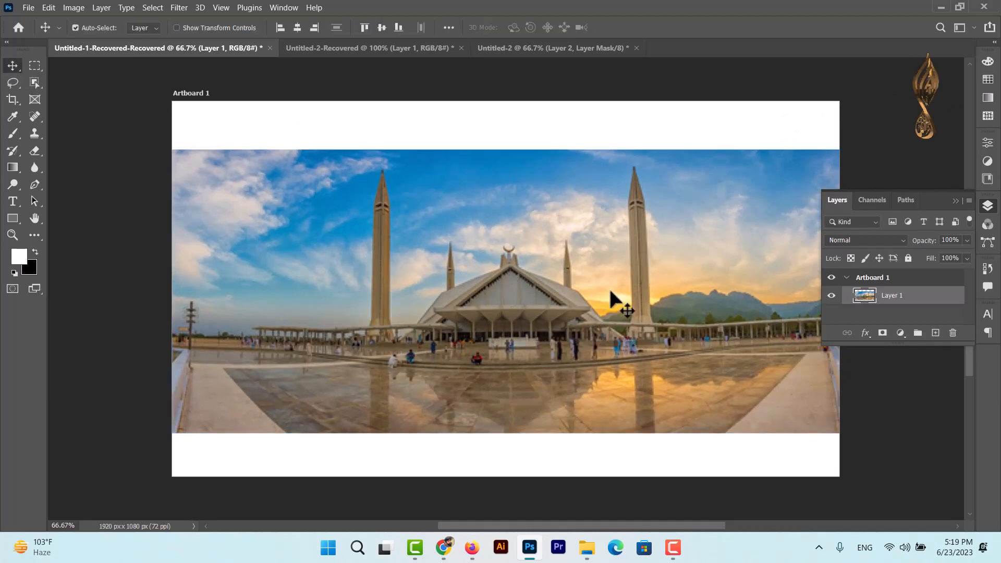
{"action": "key", "text": "ctrl+space"}
{"action": "left_click", "coordinate": [507, 308]}
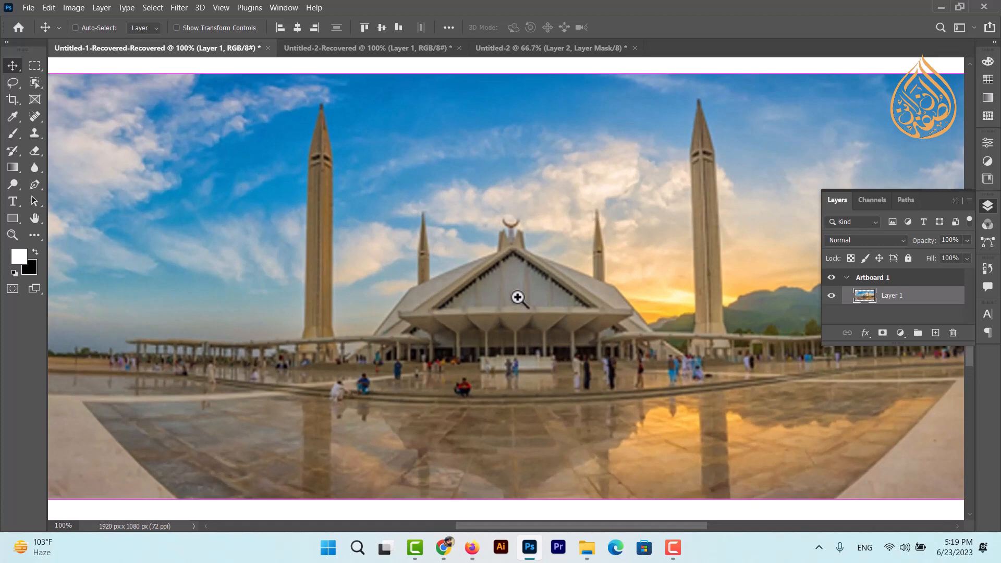
{"action": "left_click", "coordinate": [460, 286], "text": "ctrl+alt"}
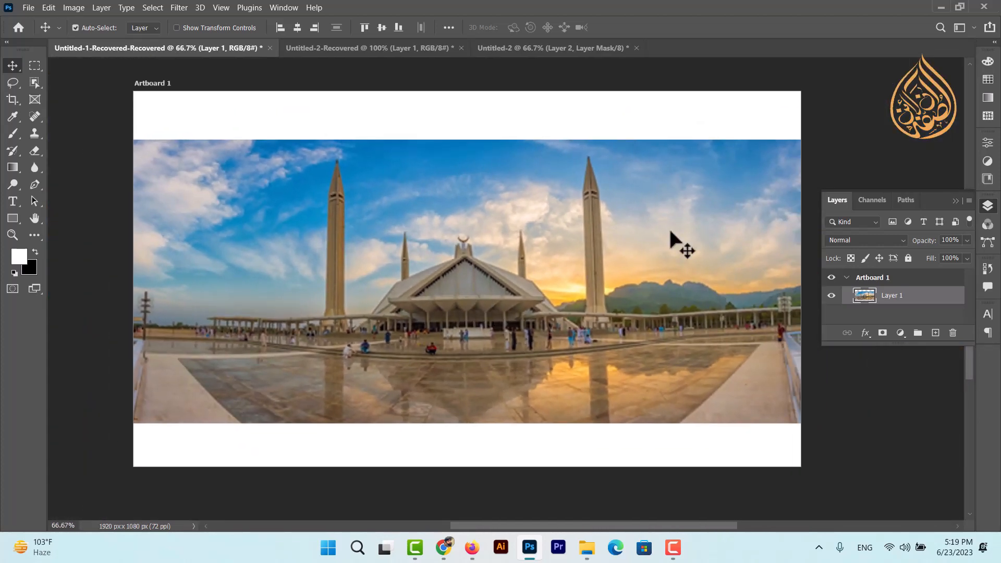
Undo the enlargement and the reduction of the mosque photo
{"action": "key", "text": "ctrl"}
{"action": "key", "text": "ctrl+z"}
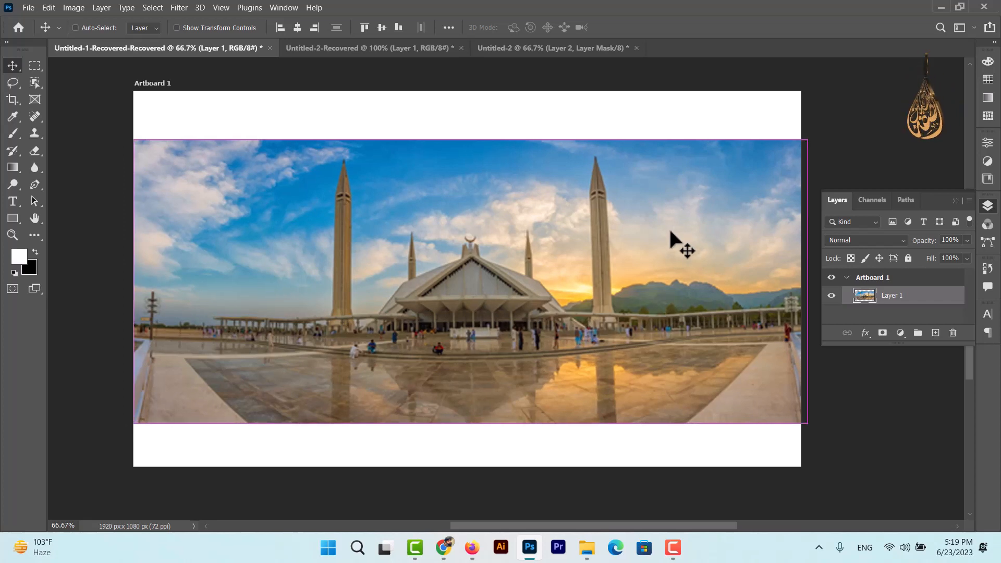
{"action": "key", "text": "ctrl+z"}
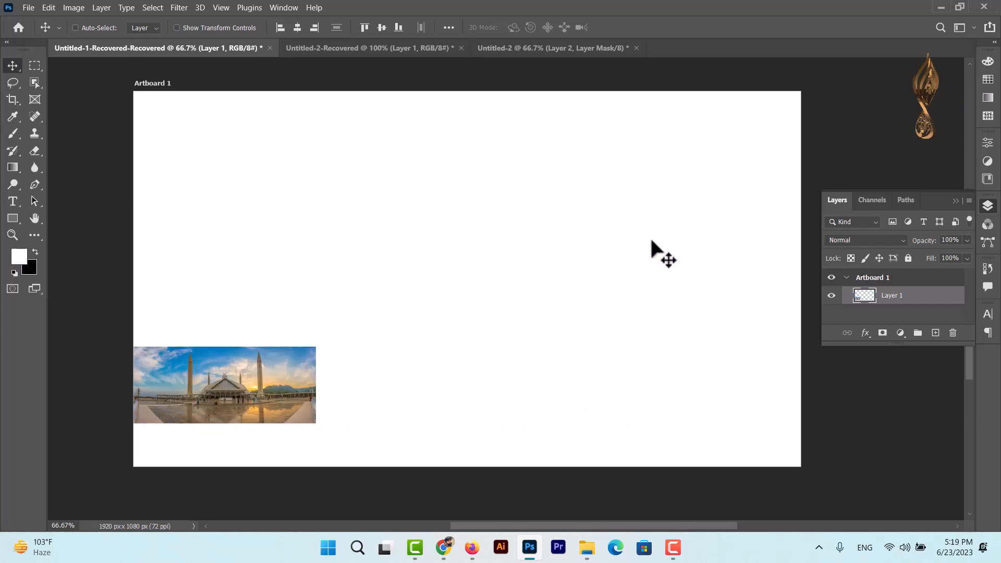
{"action": "key", "text": "z"}
{"action": "key", "text": "ctrl+shift+z"}
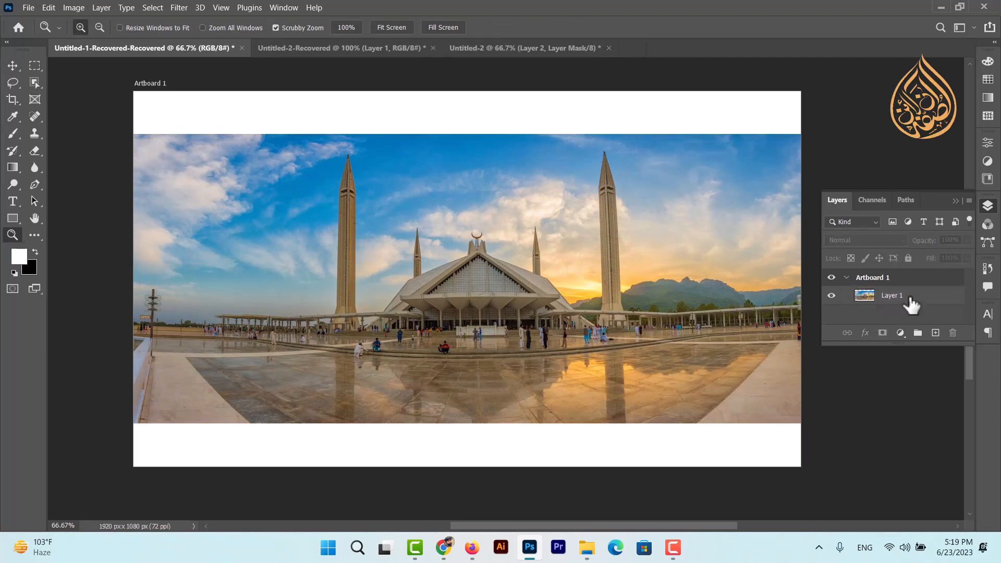
Convert the mosque photo layer to a smart object and scale it down to about 9.38% with Free Transform
{"action": "right_click", "coordinate": [907, 304]}
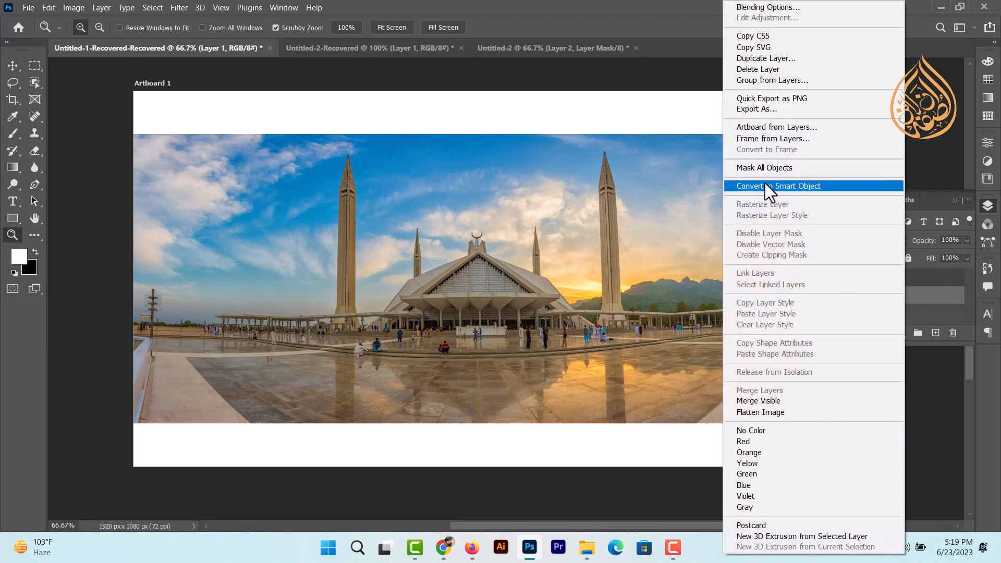
{"action": "left_click", "coordinate": [788, 184]}
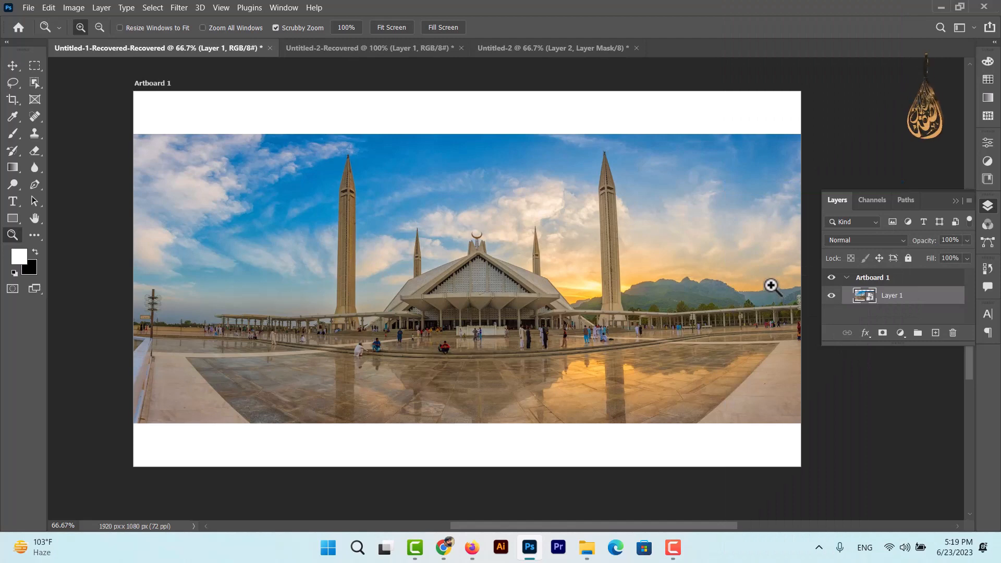
{"action": "key", "text": "ctrl+t"}
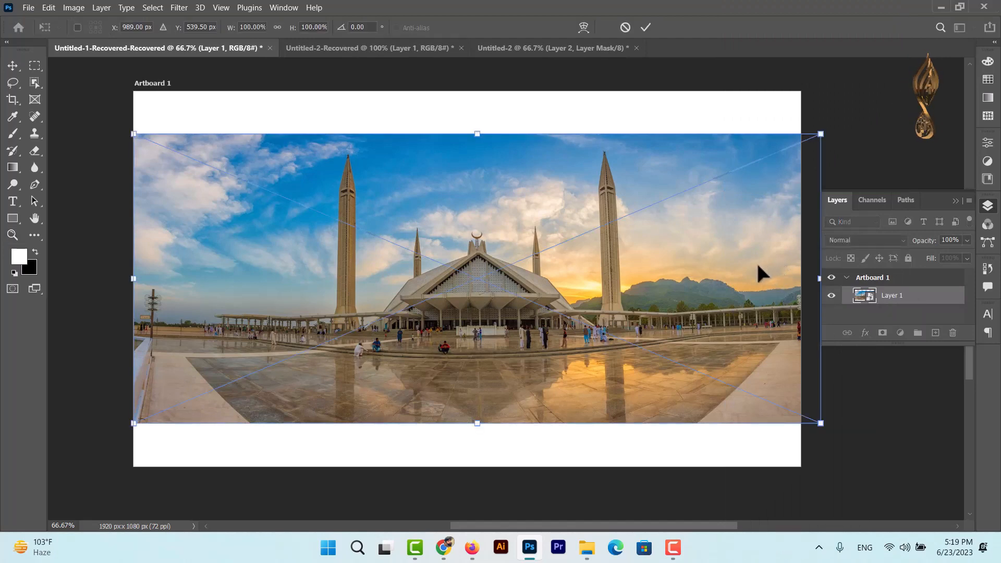
{"action": "left_click_drag", "start_coordinate": [822, 133], "coordinate": [203, 400]}
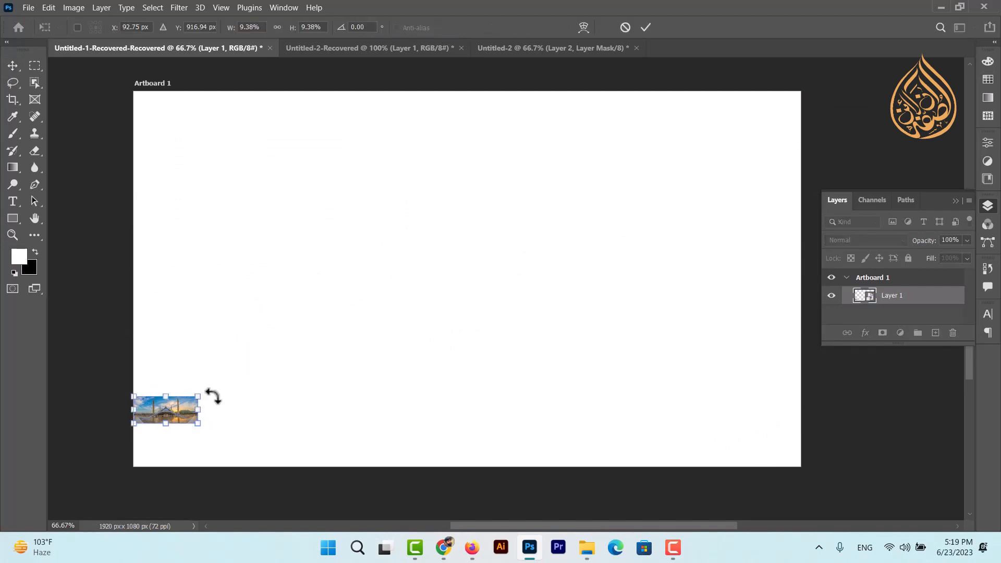
Enlarge the shrunken mosque smart object back up to about the artboard's full width
{"action": "left_click_drag", "start_coordinate": [199, 396], "coordinate": [802, 141]}
{"action": "left_click", "coordinate": [13, 66]}
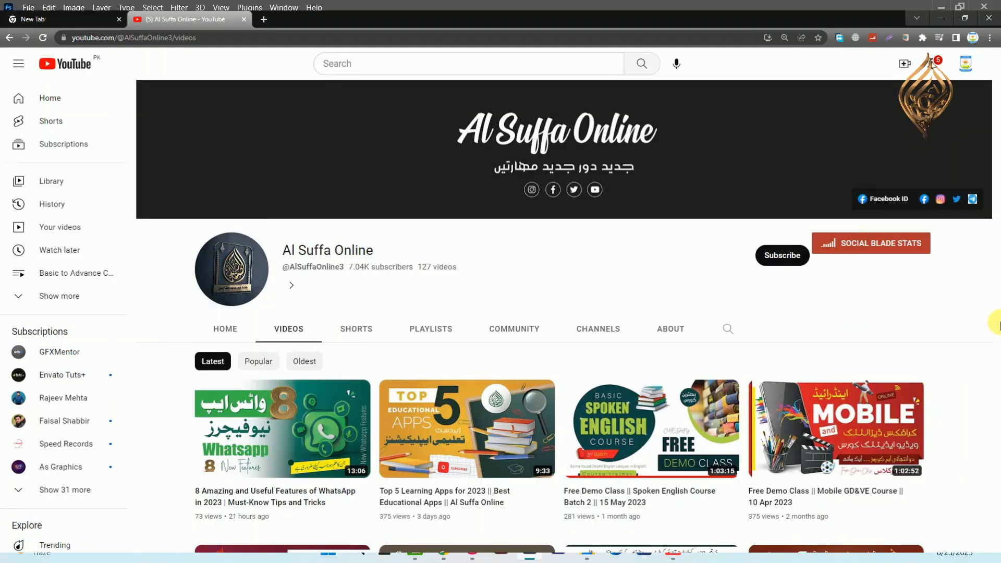
Switch to YouTube in the browser, subscribe to the Al Suffa Online channel and set its notifications to All
{"action": "scroll", "coordinate": [957, 367], "scroll_direction": "down", "scroll_amount": 5}
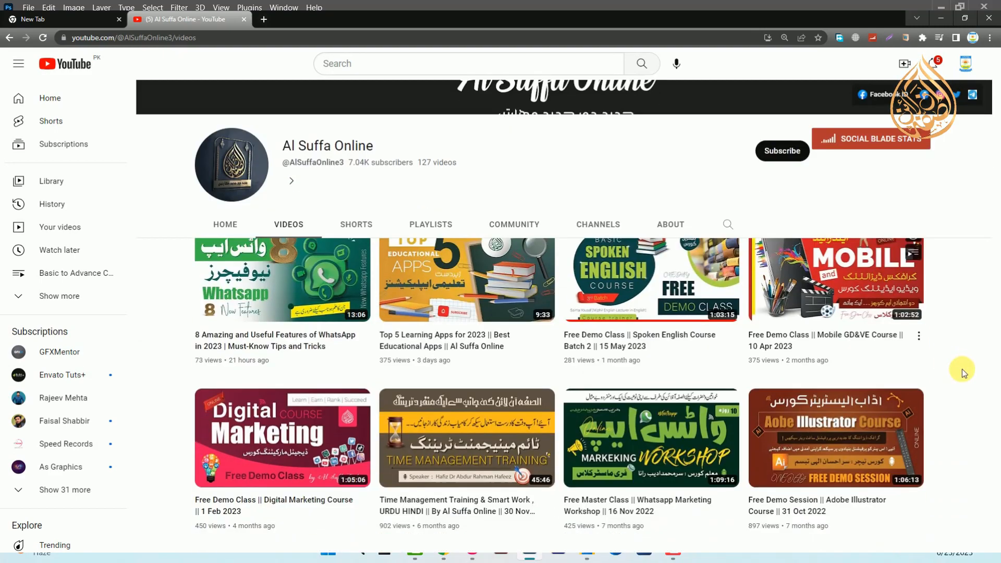
{"action": "scroll", "coordinate": [956, 365], "scroll_direction": "down", "scroll_amount": 8}
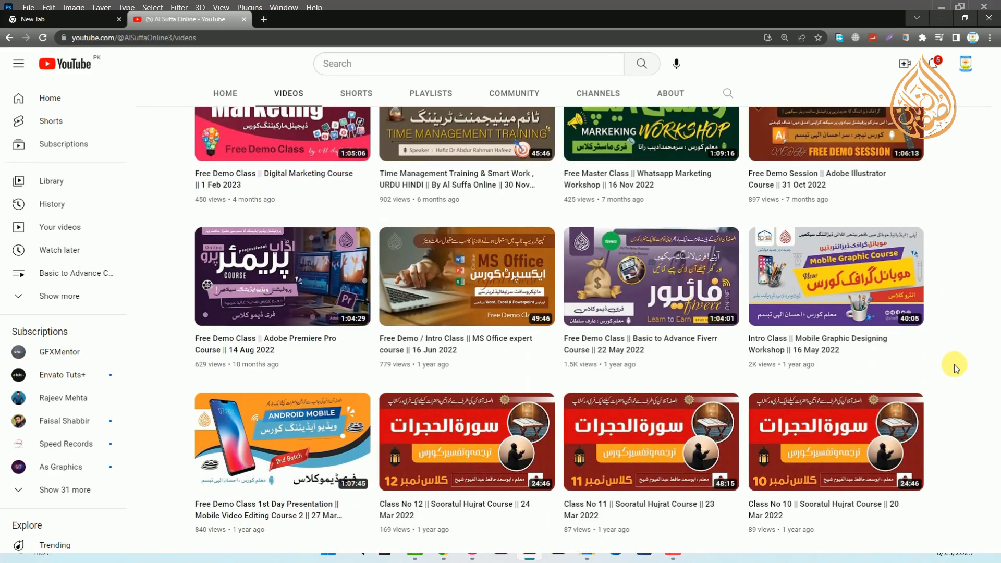
{"action": "scroll", "coordinate": [954, 365], "scroll_direction": "up", "scroll_amount": 13}
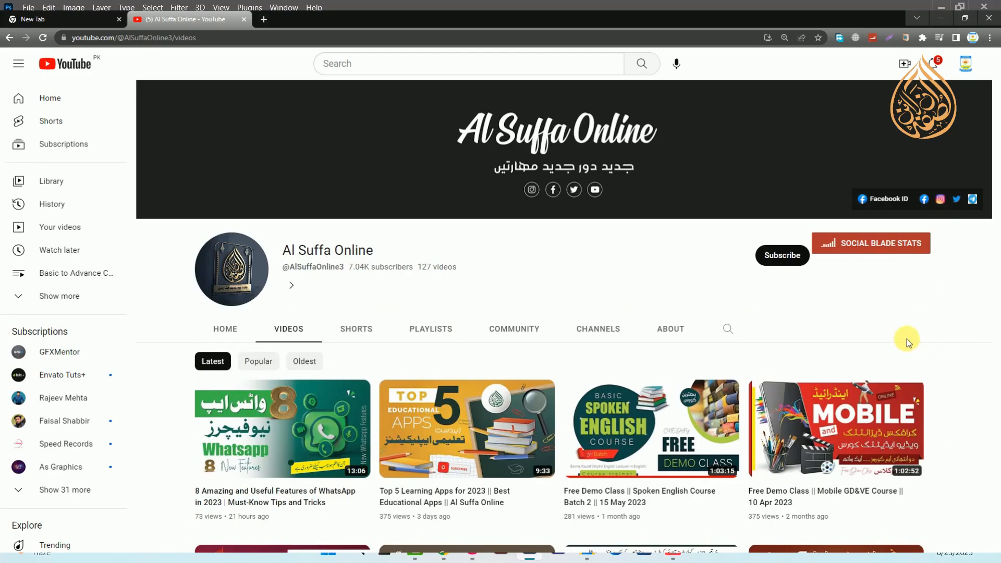
{"action": "left_click", "coordinate": [784, 259]}
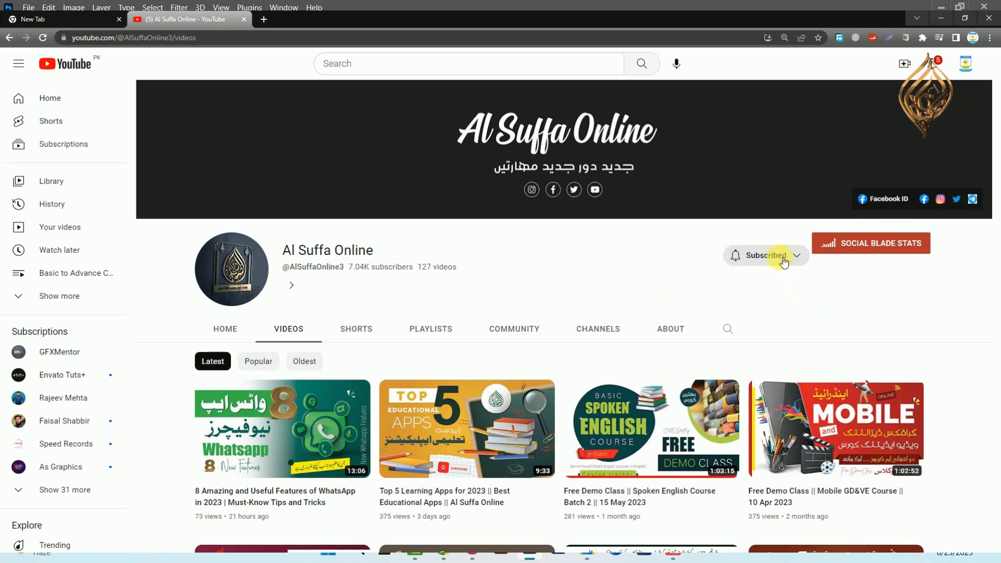
{"action": "left_click", "coordinate": [741, 261]}
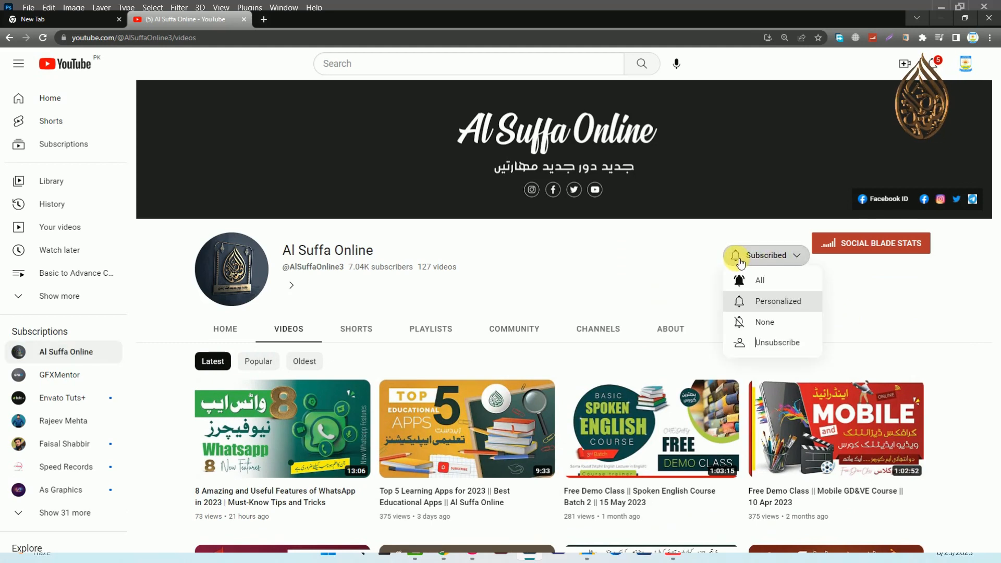
{"action": "left_click", "coordinate": [757, 284]}
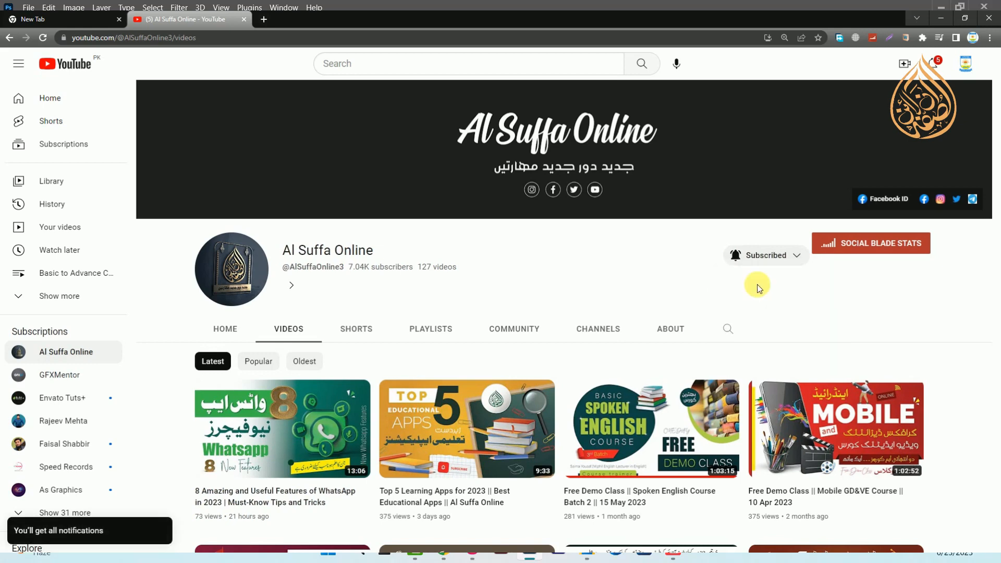